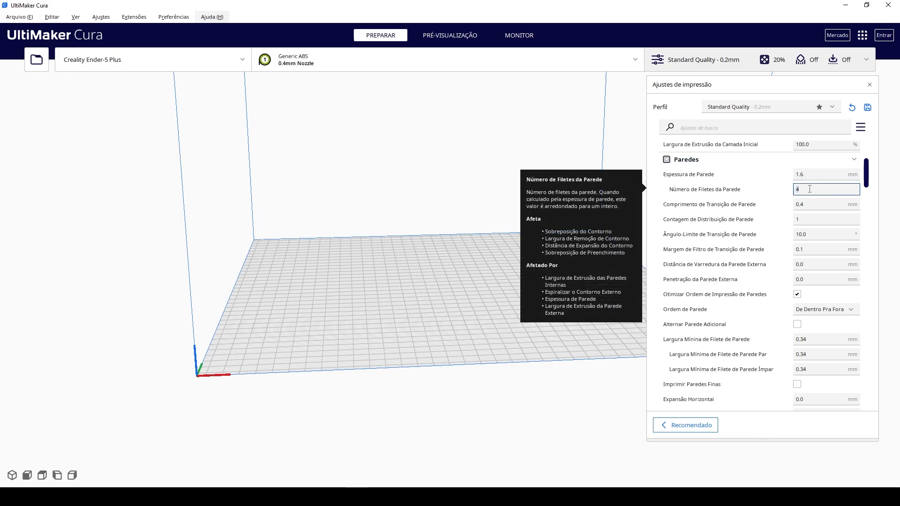
Review the Paredes settings for wall thickness, wall line count, wall print order optimization and wall order.
{"action": "left_click", "coordinate": [807, 175]}
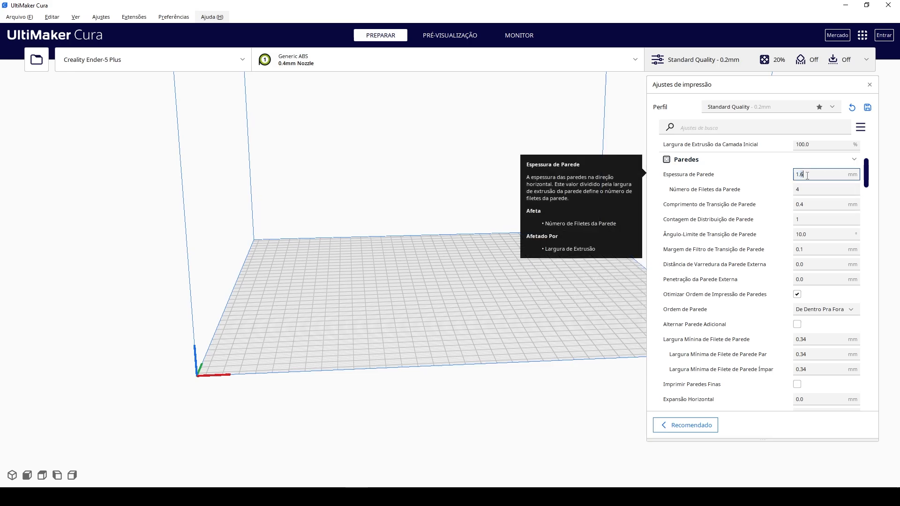
{"action": "left_click_drag", "start_coordinate": [816, 175], "coordinate": [779, 178]}
{"action": "left_click", "coordinate": [810, 188]}
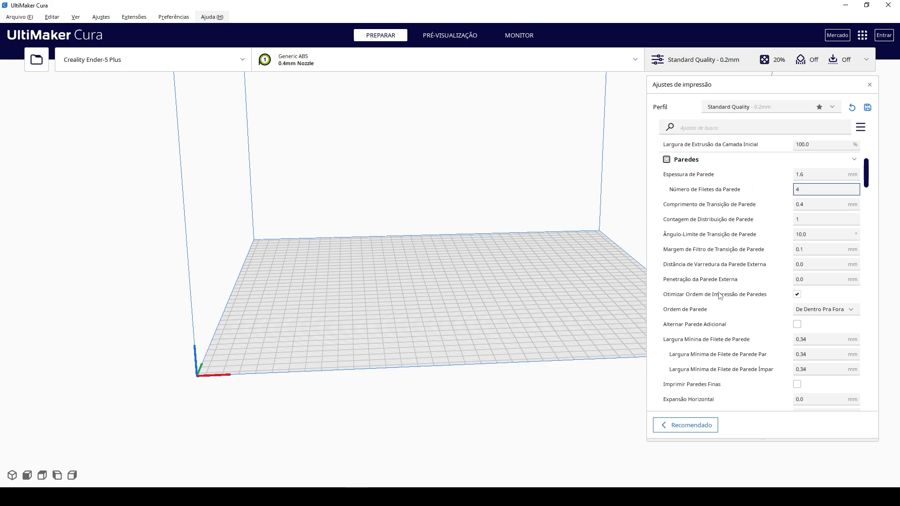
{"action": "scroll", "coordinate": [713, 289], "scroll_direction": "down", "scroll_amount": 1}
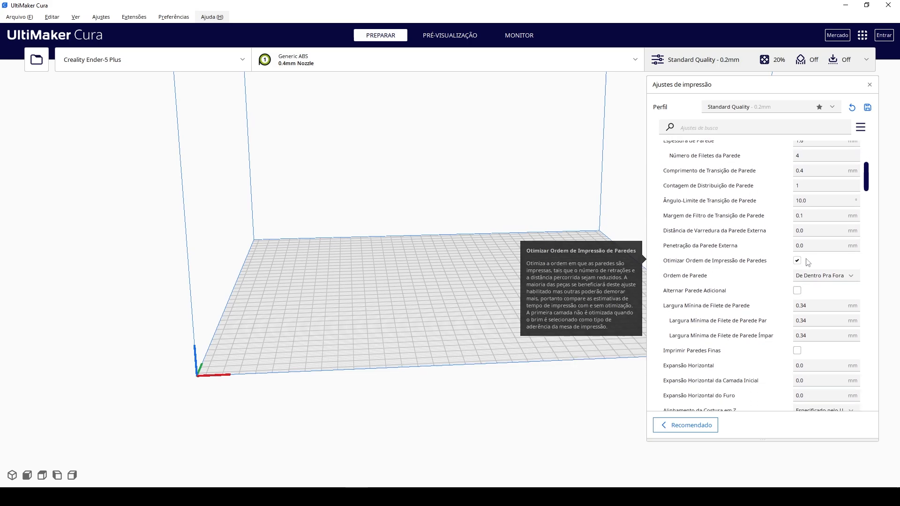
{"action": "mouse_move", "coordinate": [702, 262]}
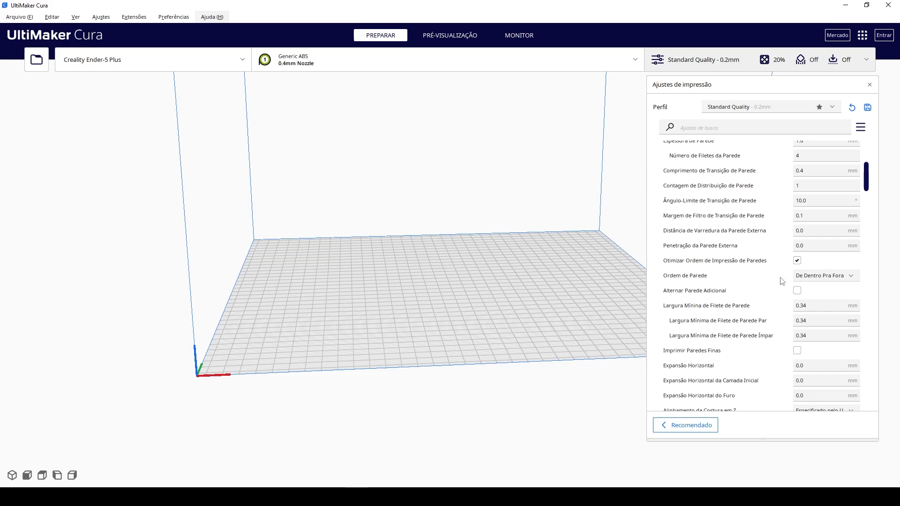
{"action": "mouse_move", "coordinate": [709, 280]}
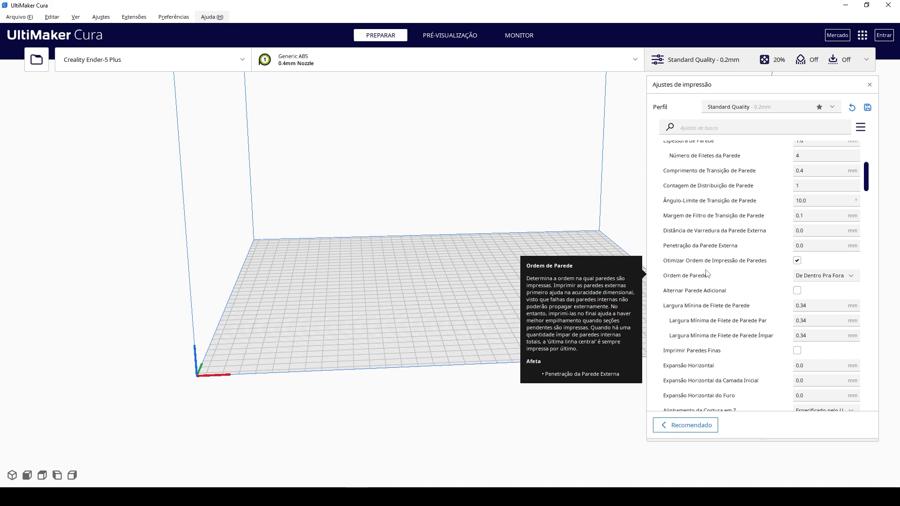
Try the wall order De Fora Pra Dentro, and switch it back to De Dentro Pra Fora.
{"action": "left_click", "coordinate": [847, 278]}
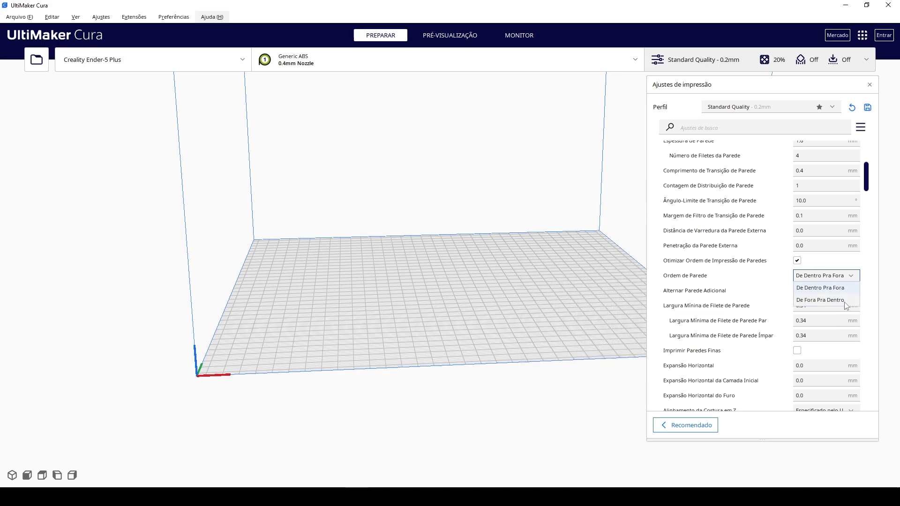
{"action": "left_click", "coordinate": [844, 301]}
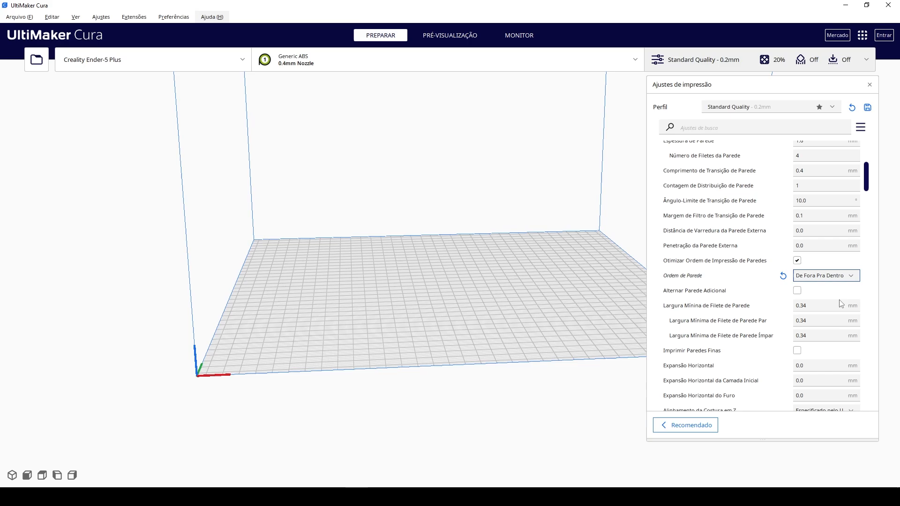
{"action": "left_click", "coordinate": [818, 277]}
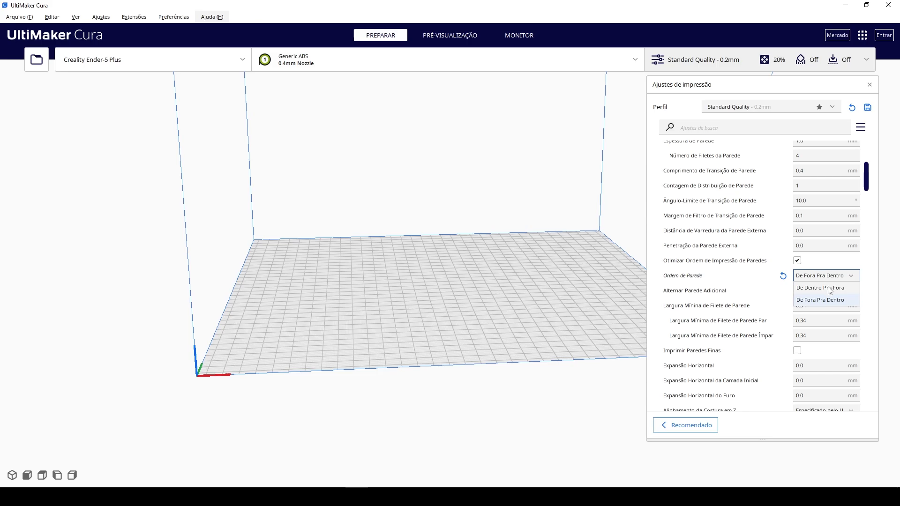
{"action": "left_click", "coordinate": [828, 287]}
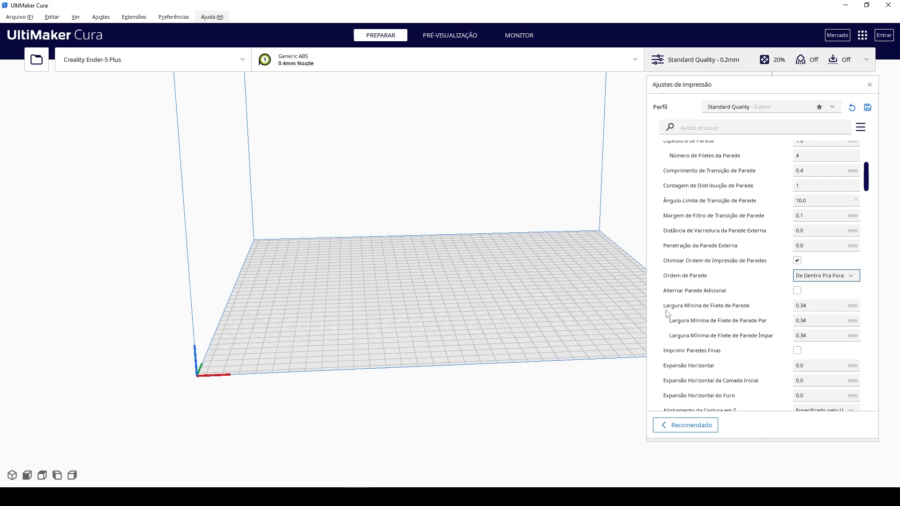
Examine the remaining wall settings, the Z seam options and the Superior/Inferior thickness and layer settings.
{"action": "scroll", "coordinate": [740, 327], "scroll_direction": "down", "scroll_amount": 4}
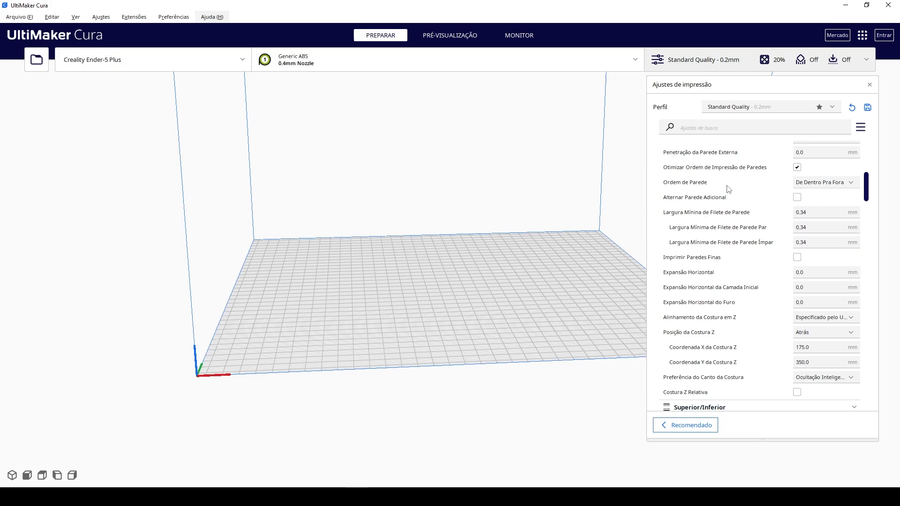
{"action": "mouse_move", "coordinate": [775, 238]}
{"action": "mouse_move", "coordinate": [702, 263]}
{"action": "scroll", "coordinate": [746, 305], "scroll_direction": "down", "scroll_amount": 5}
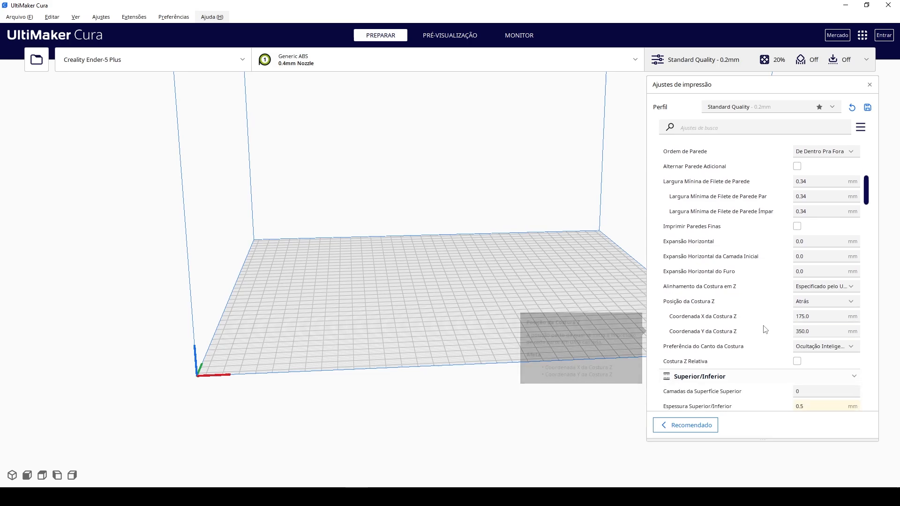
{"action": "scroll", "coordinate": [727, 316], "scroll_direction": "down", "scroll_amount": 1}
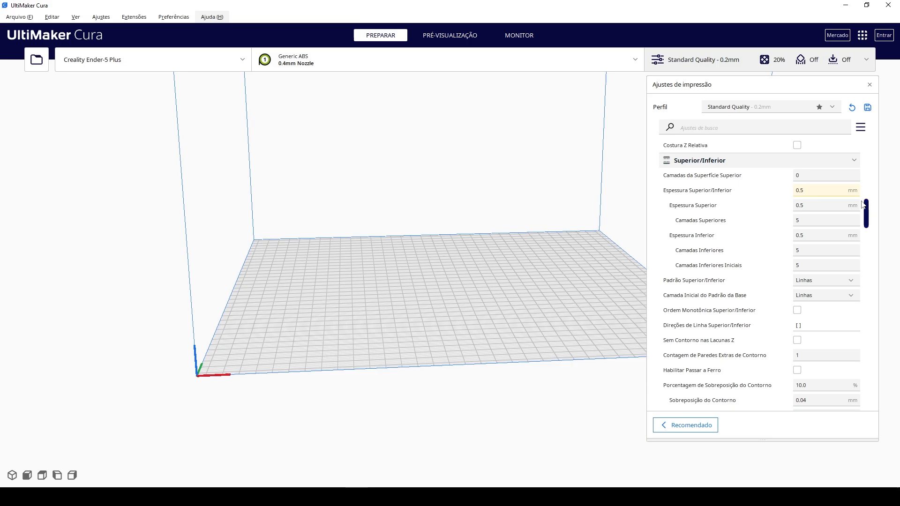
{"action": "mouse_move", "coordinate": [731, 229]}
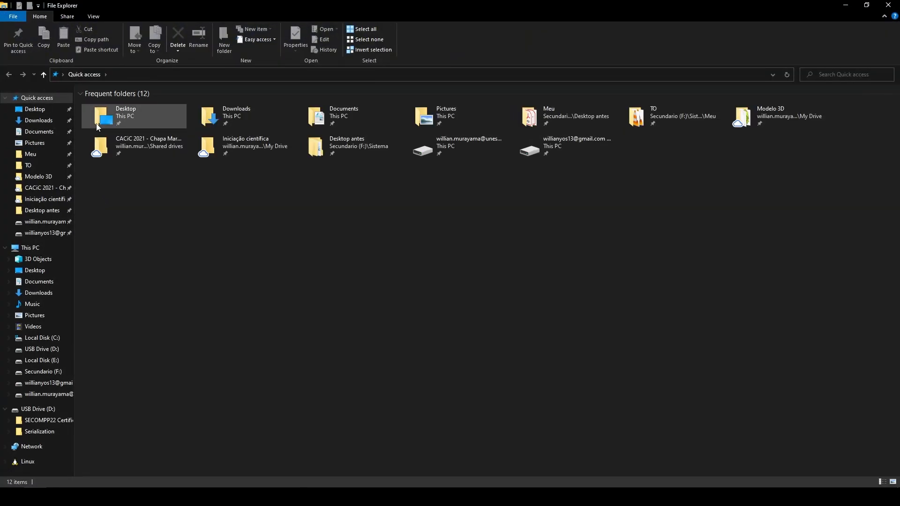
Import the CE5P_low_poly_fox model from the Desktop folder onto the build plate.
{"action": "left_click", "coordinate": [132, 121]}
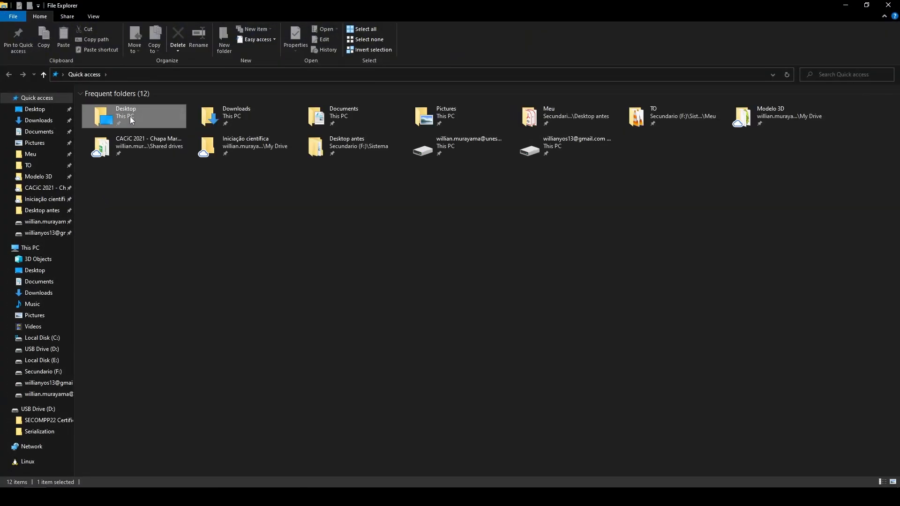
{"action": "key", "text": "Return"}
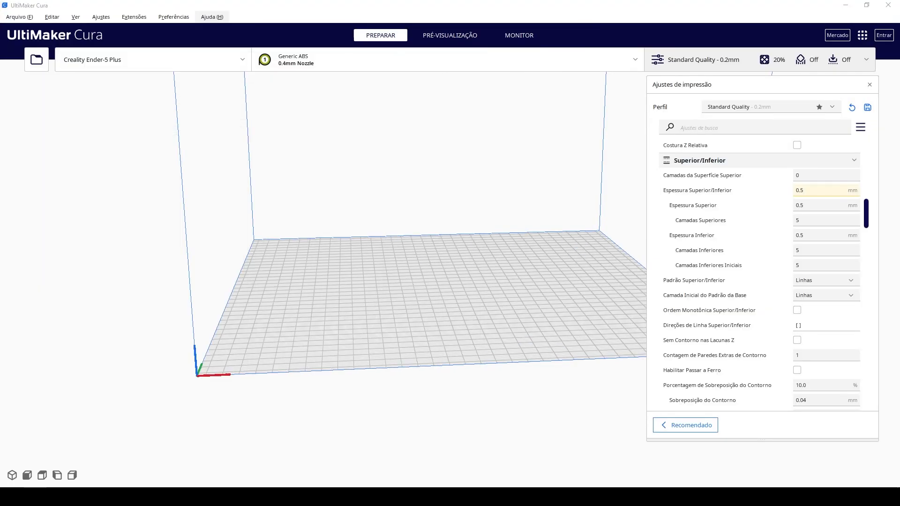
{"action": "left_click_drag", "start_coordinate": [467, 259], "coordinate": [468, 260]}
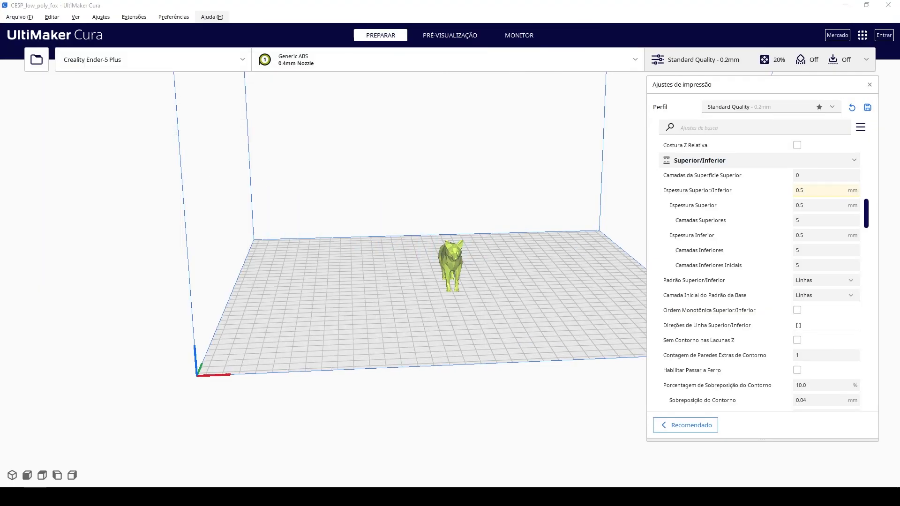
Slice the fox model with the current Standard Quality 0.2 mm settings.
{"action": "right_click_drag", "start_coordinate": [479, 291], "coordinate": [464, 370]}
{"action": "scroll", "coordinate": [472, 312], "scroll_direction": "up", "scroll_amount": 2}
{"action": "scroll", "coordinate": [471, 312], "scroll_direction": "up", "scroll_amount": 5}
{"action": "scroll", "coordinate": [469, 352], "scroll_direction": "down", "scroll_amount": 4}
{"action": "left_click", "coordinate": [810, 189]}
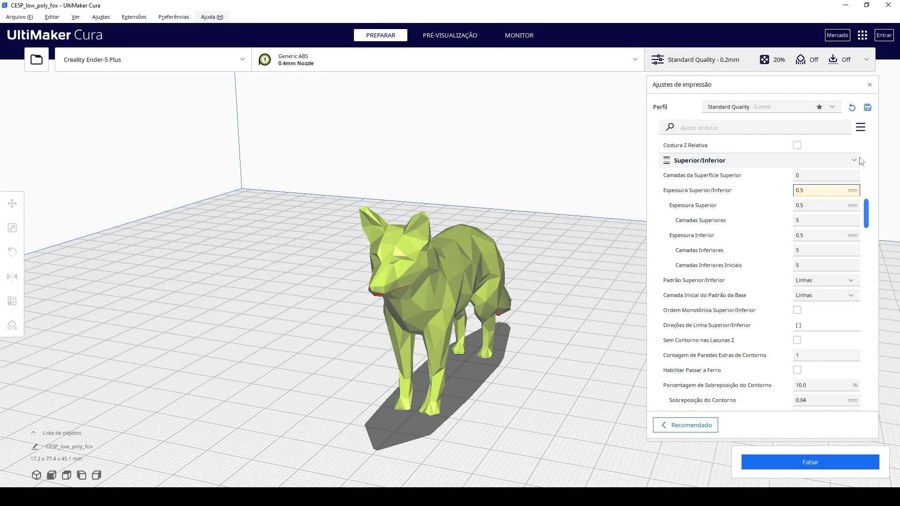
{"action": "left_click", "coordinate": [811, 461]}
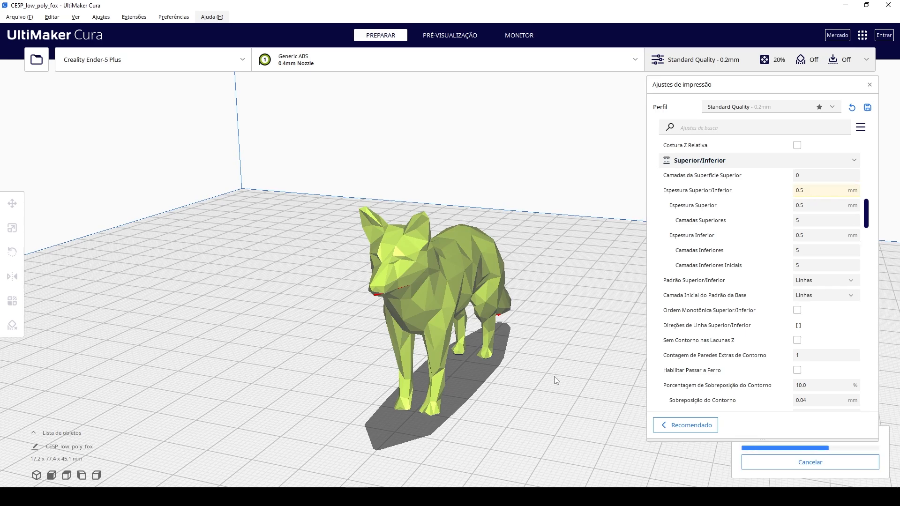
Move the print settings panel clear of the model and show the sliced fox in the layer preview.
{"action": "left_click_drag", "start_coordinate": [780, 84], "coordinate": [199, 22]}
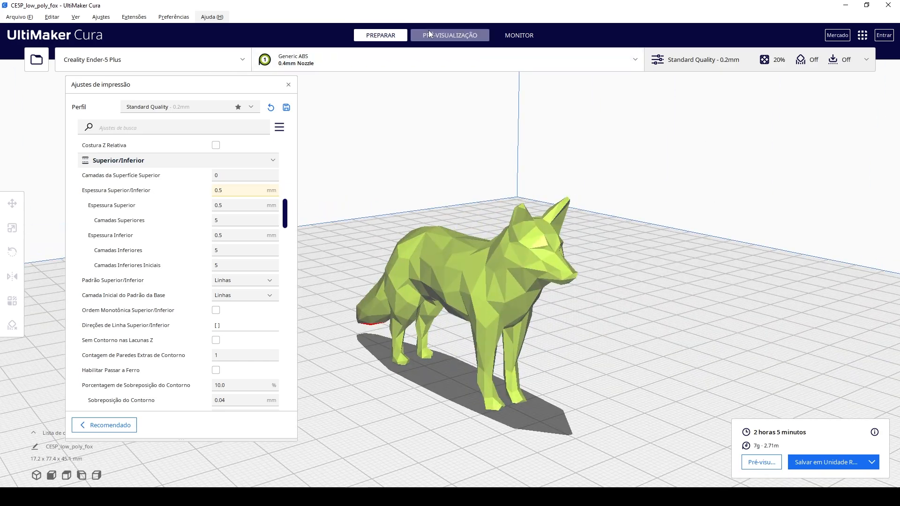
{"action": "left_click", "coordinate": [429, 33]}
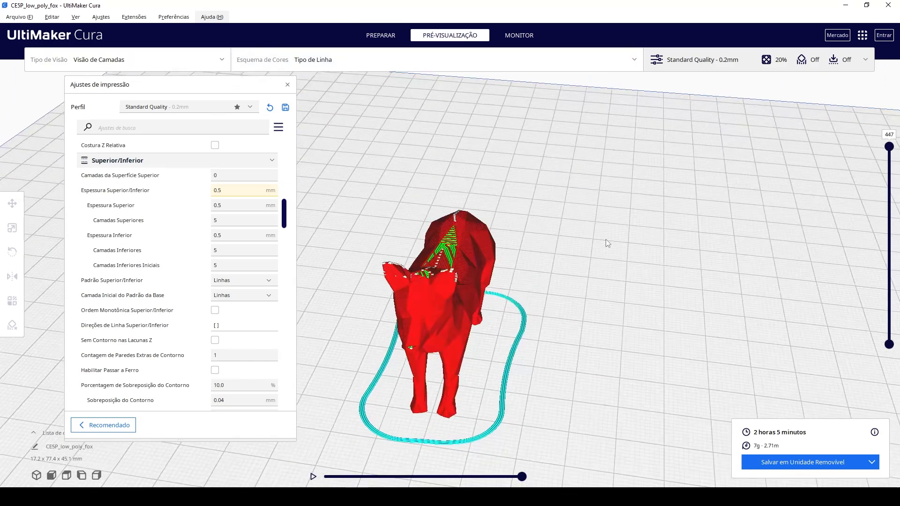
{"action": "right_click_drag", "start_coordinate": [606, 240], "coordinate": [602, 207]}
{"action": "mouse_move", "coordinate": [284, 215]}
{"action": "left_mouse_down"}
{"action": "mouse_move", "coordinate": [289, 157]}
{"action": "mouse_move", "coordinate": [292, 206]}
{"action": "left_mouse_up"}
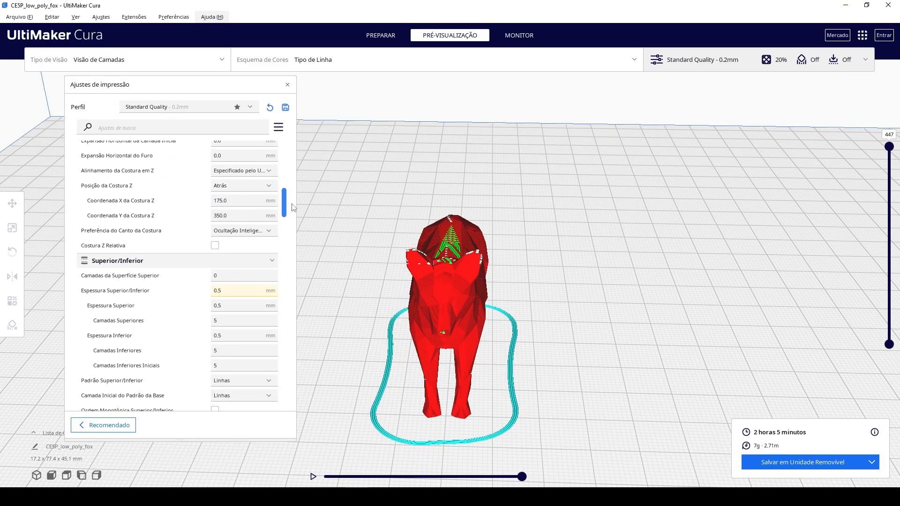
{"action": "right_click_drag", "start_coordinate": [561, 249], "coordinate": [647, 243]}
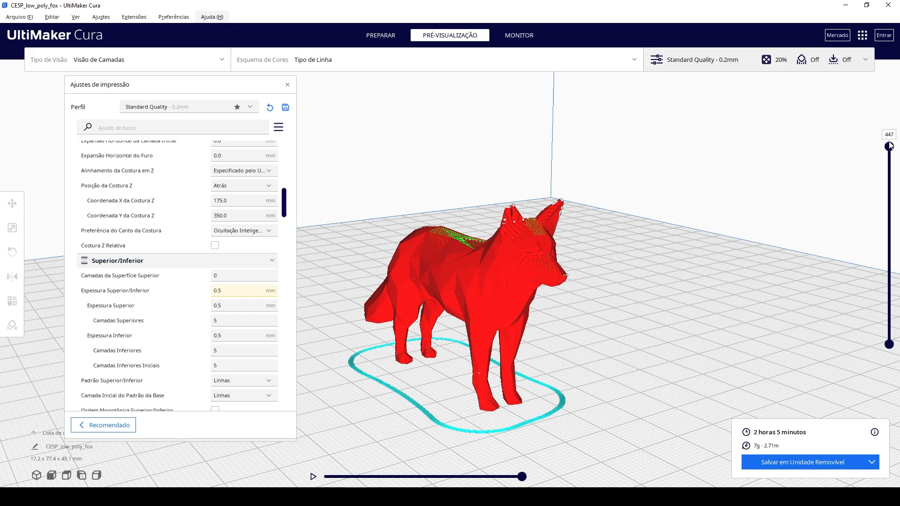
Lower the layer preview to layer 256 and inspect the walls and infill inside the fox's body.
{"action": "left_click_drag", "start_coordinate": [889, 146], "coordinate": [884, 230]}
{"action": "right_click_drag", "start_coordinate": [741, 164], "coordinate": [466, 265]}
{"action": "scroll", "coordinate": [442, 253], "scroll_direction": "up", "scroll_amount": 5}
{"action": "scroll", "coordinate": [441, 252], "scroll_direction": "up", "scroll_amount": 3}
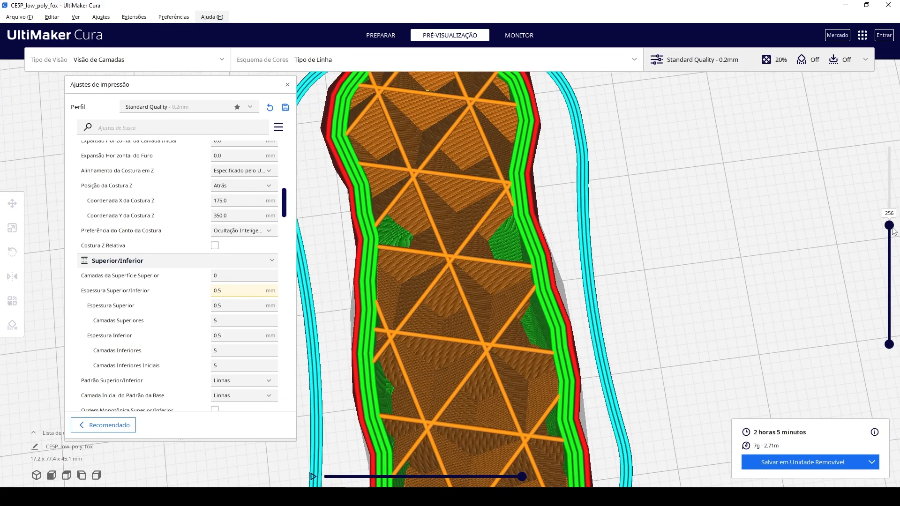
Lower the preview to layer 1 and examine the first few layers of the fox's paws one by one.
{"action": "left_click_drag", "start_coordinate": [893, 231], "coordinate": [894, 353]}
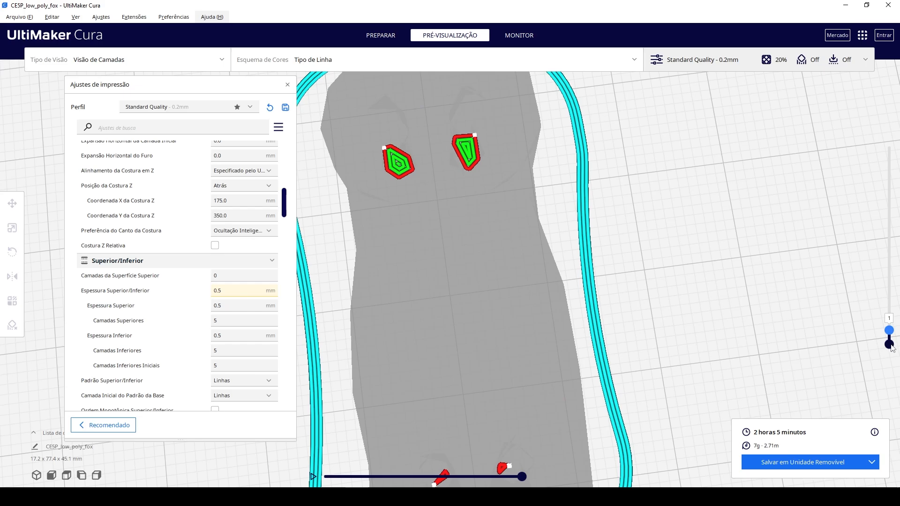
{"action": "key", "text": "Up"}
{"action": "key", "text": "Up"}
{"action": "key", "text": "Up"}
{"action": "key", "text": "Up"}
{"action": "key", "text": "Up"}
{"action": "key", "text": "Up"}
{"action": "key", "text": "Up"}
{"action": "key", "text": "Down"}
{"action": "key", "text": "Down"}
{"action": "key", "text": "Down"}
{"action": "key", "text": "Down"}
{"action": "key", "text": "Down"}
{"action": "key", "text": "Down"}
{"action": "key", "text": "Down"}
{"action": "key", "text": "Up"}
{"action": "key", "text": "Up"}
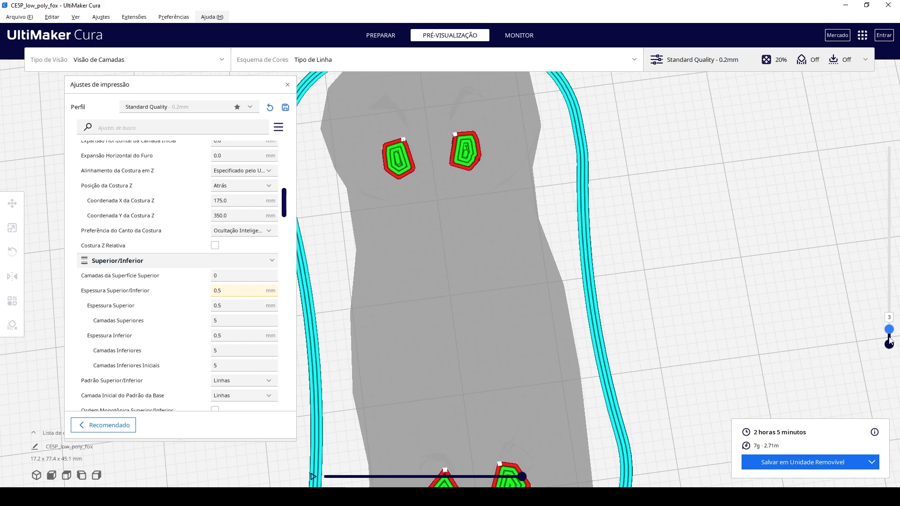
Raise the preview to layer 325 and review the top layer count and bottom thickness settings.
{"action": "left_click_drag", "start_coordinate": [889, 337], "coordinate": [894, 209]}
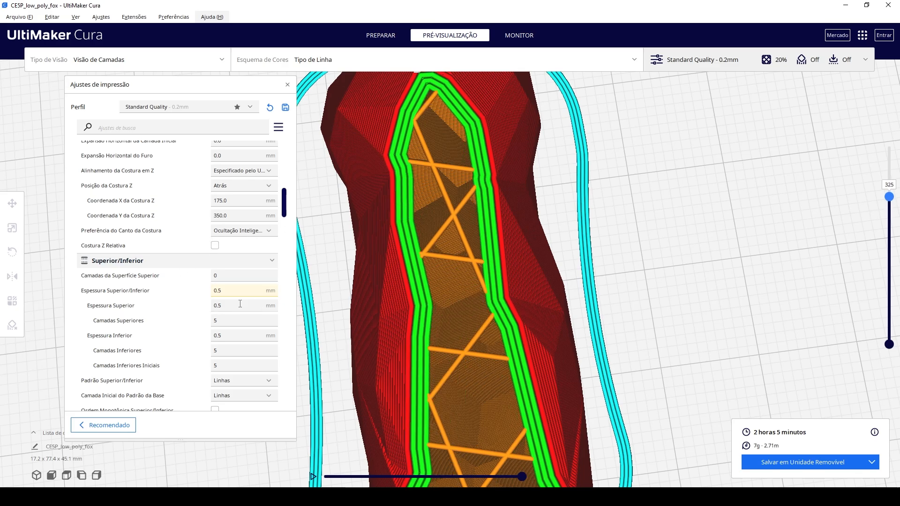
{"action": "left_click", "coordinate": [230, 321]}
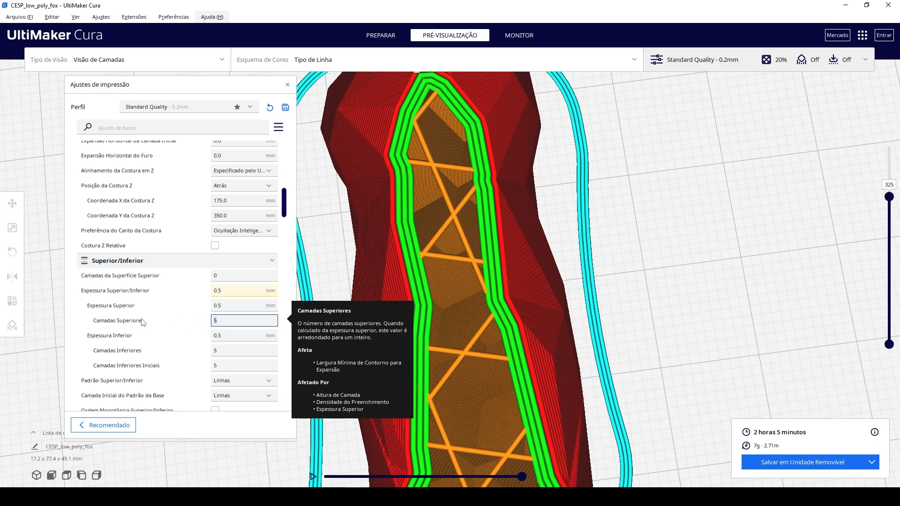
{"action": "left_click", "coordinate": [166, 322]}
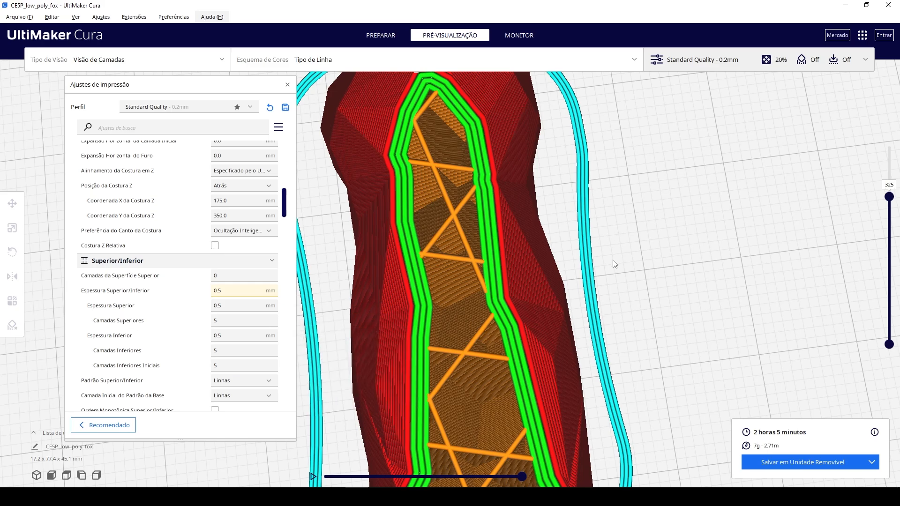
{"action": "mouse_move", "coordinate": [284, 203]}
{"action": "left_mouse_down"}
{"action": "mouse_move", "coordinate": [284, 156]}
{"action": "mouse_move", "coordinate": [294, 214]}
{"action": "left_mouse_up"}
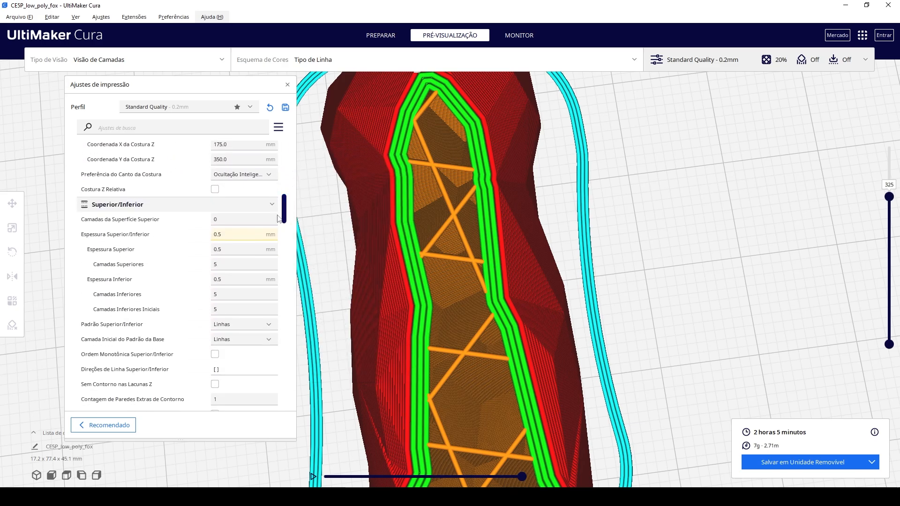
{"action": "left_click", "coordinate": [240, 264]}
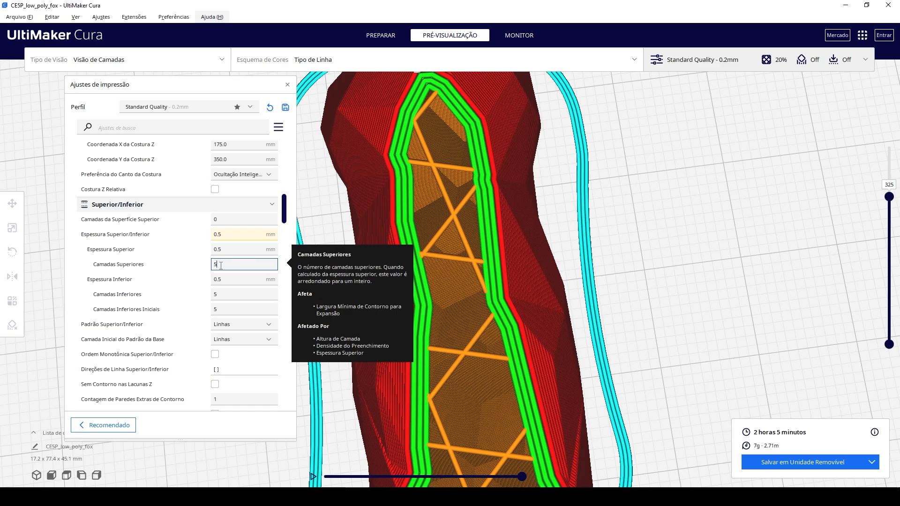
{"action": "left_click", "coordinate": [226, 279]}
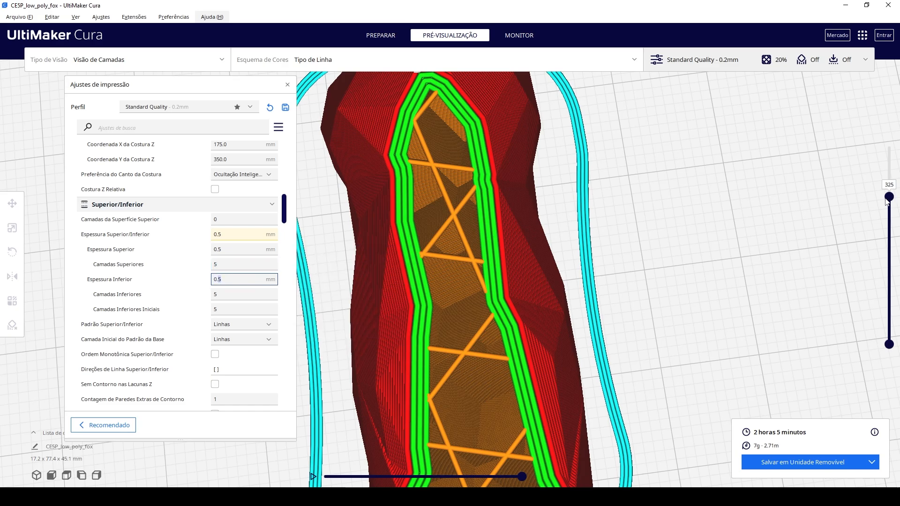
Compare the layers around 325 one at a time, and bring the preview back up to layer 447.
{"action": "right_click_drag", "start_coordinate": [734, 280], "coordinate": [752, 261]}
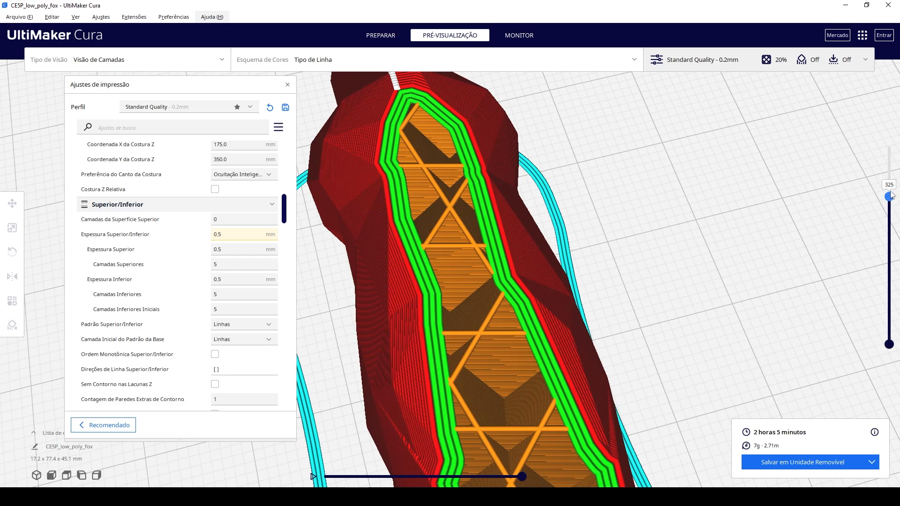
{"action": "key", "text": "Up"}
{"action": "key", "text": "Up"}
{"action": "key", "text": "Up"}
{"action": "key", "text": "Down"}
{"action": "key", "text": "Down"}
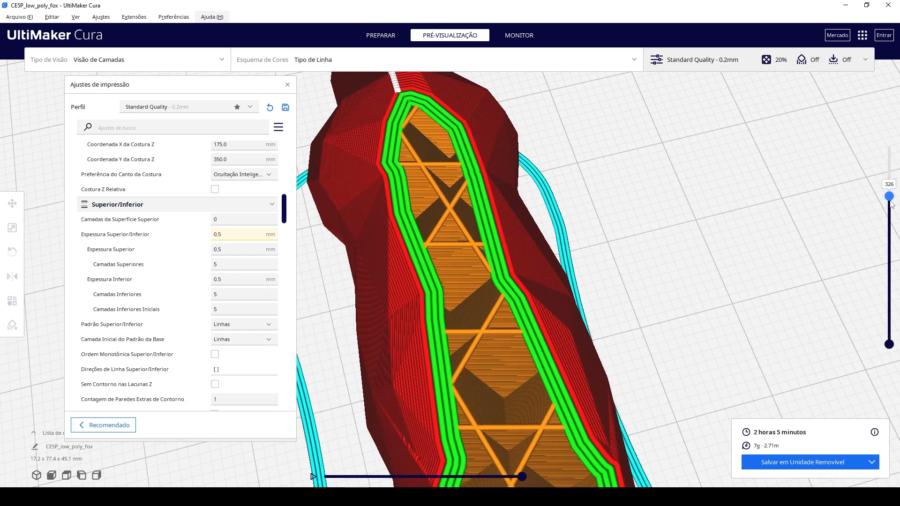
{"action": "left_click_drag", "start_coordinate": [893, 192], "coordinate": [896, 143]}
{"action": "right_click_drag", "start_coordinate": [761, 217], "coordinate": [611, 257]}
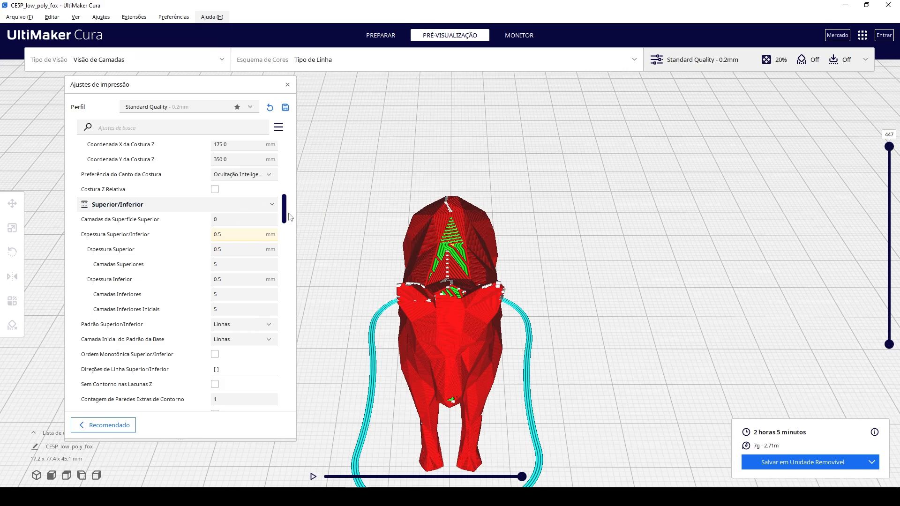
Set the wall thickness to 2 mm and slice the fox again.
{"action": "left_click_drag", "start_coordinate": [291, 216], "coordinate": [296, 174]}
{"action": "left_click", "coordinate": [229, 243]}
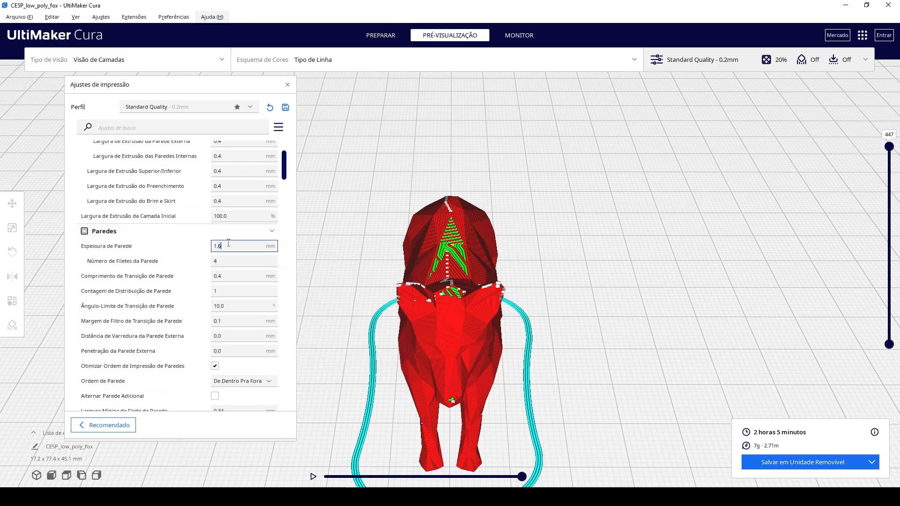
{"action": "double_click", "coordinate": [228, 243]}
{"action": "type", "text": "2"}
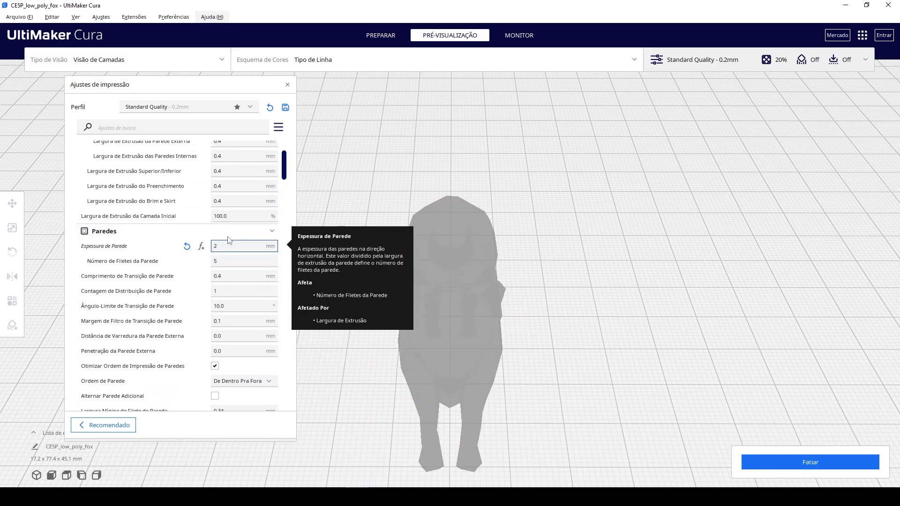
{"action": "left_click", "coordinate": [813, 457]}
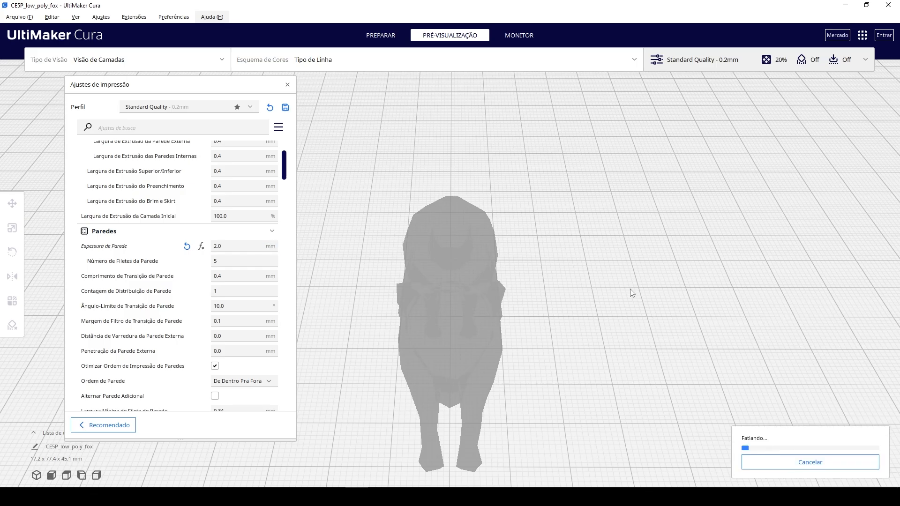
Lower the preview to layer 275 and examine the fox's wall lines from above.
{"action": "right_click_drag", "start_coordinate": [631, 289], "coordinate": [626, 331]}
{"action": "scroll", "coordinate": [534, 309], "scroll_direction": "up", "scroll_amount": 3}
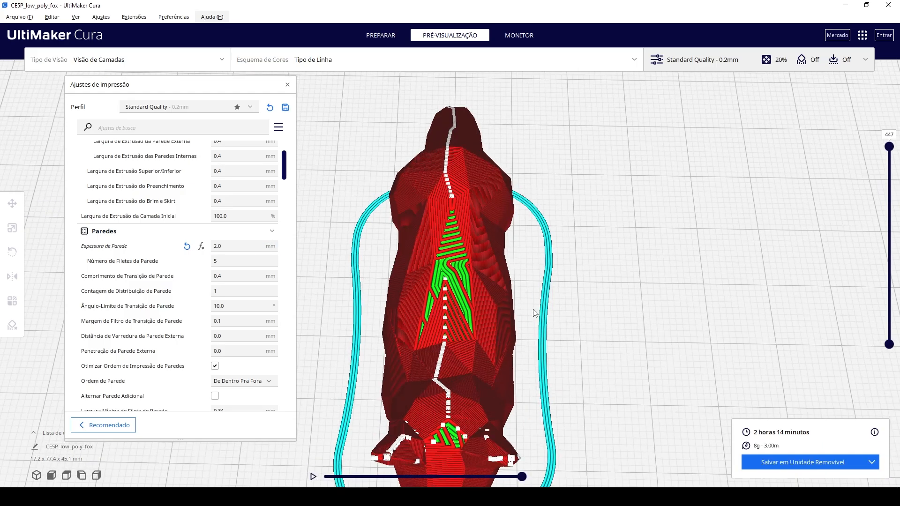
{"action": "scroll", "coordinate": [536, 313], "scroll_direction": "up", "scroll_amount": 2}
{"action": "left_click_drag", "start_coordinate": [890, 147], "coordinate": [890, 217]}
{"action": "right_click_drag", "start_coordinate": [563, 314], "coordinate": [556, 371]}
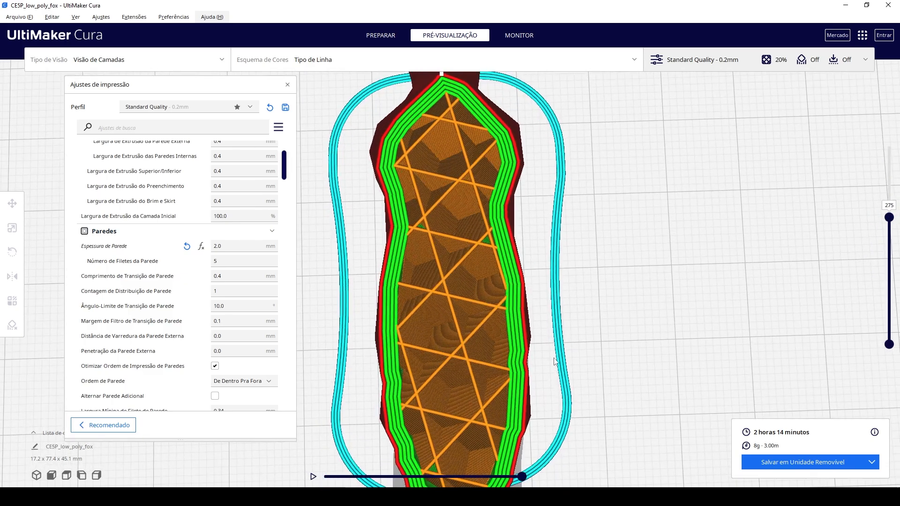
Set the wall thickness to 3 mm and slice the fox again.
{"action": "triple_click", "coordinate": [232, 249]}
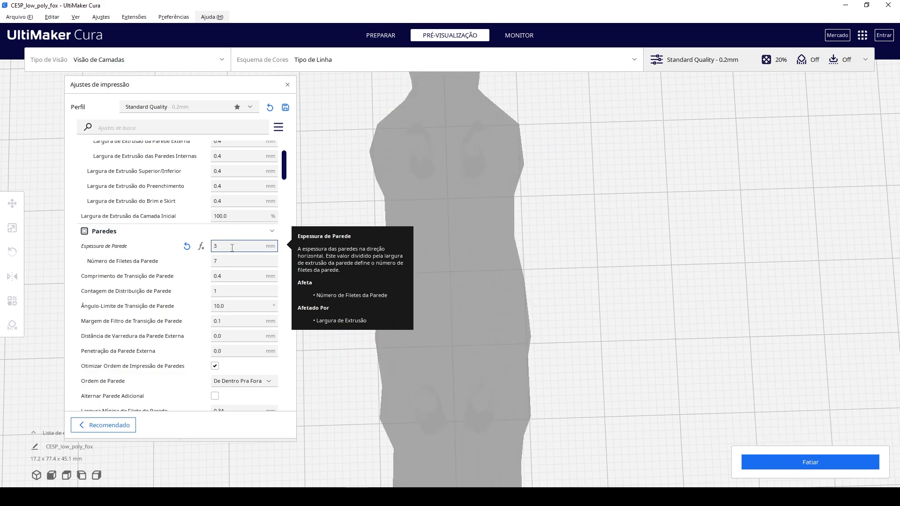
{"action": "left_click", "coordinate": [759, 465]}
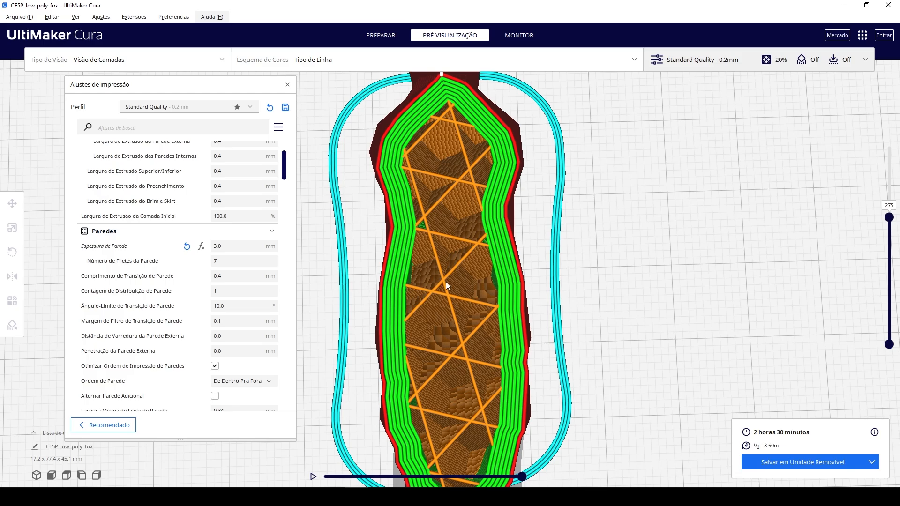
Set the wall thickness to 1.6 mm and reslice the fox.
{"action": "double_click", "coordinate": [235, 249]}
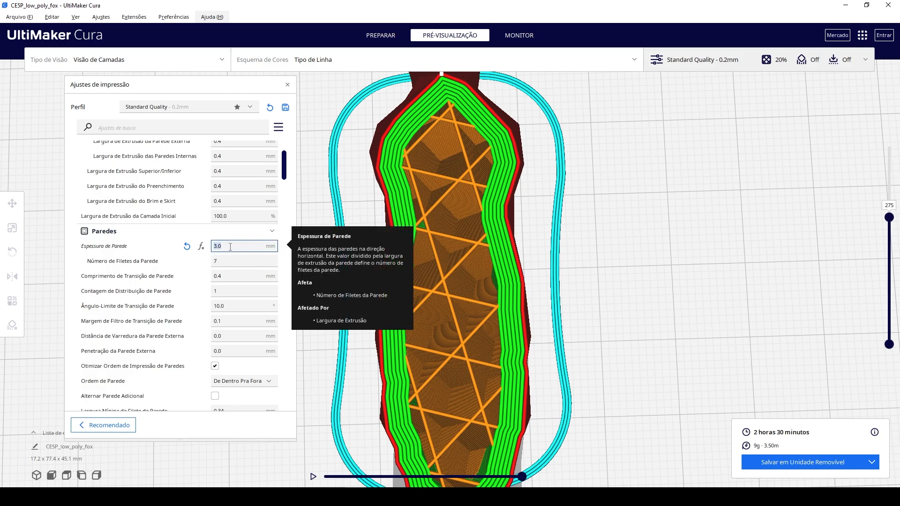
{"action": "type", "text": "1.6"}
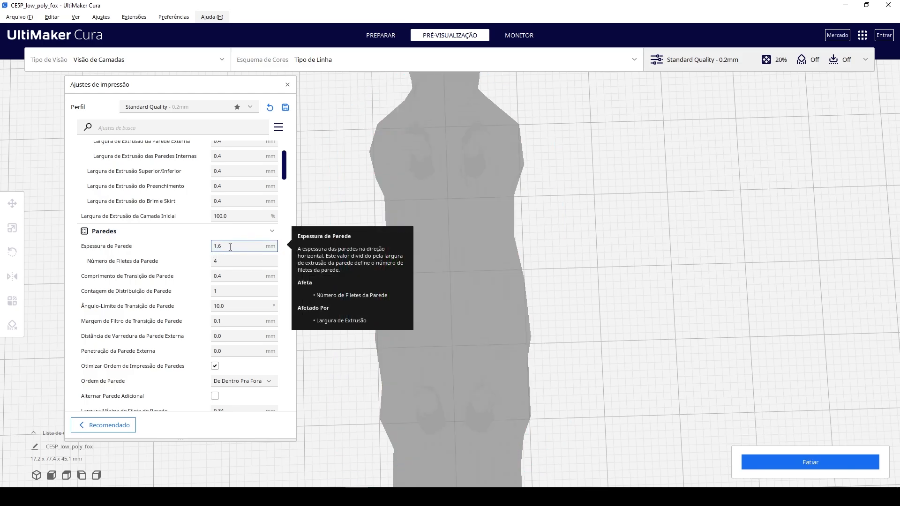
{"action": "left_click", "coordinate": [801, 460]}
Review the top/bottom thickness, top thickness, bottom thickness and initial bottom layers settings in the Superior/Inferior section.
{"action": "scroll", "coordinate": [231, 309], "scroll_direction": "down", "scroll_amount": 3}
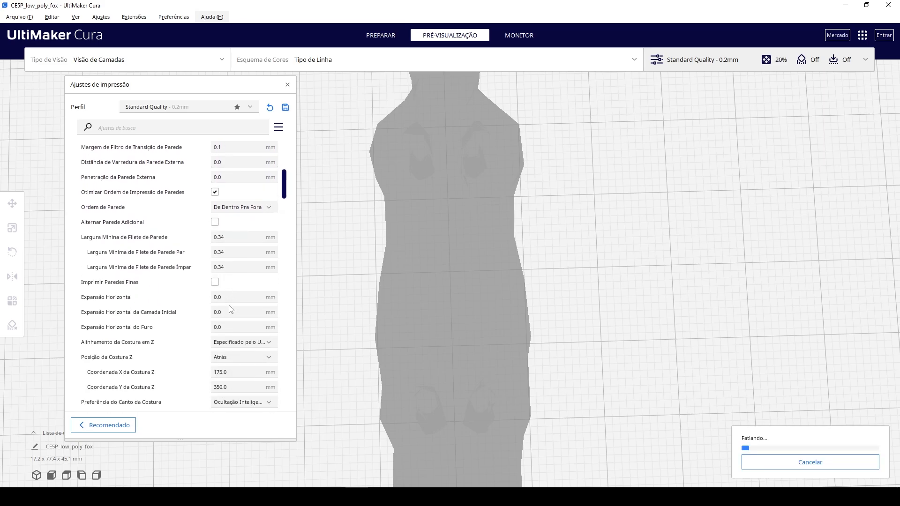
{"action": "scroll", "coordinate": [230, 309], "scroll_direction": "down", "scroll_amount": 8}
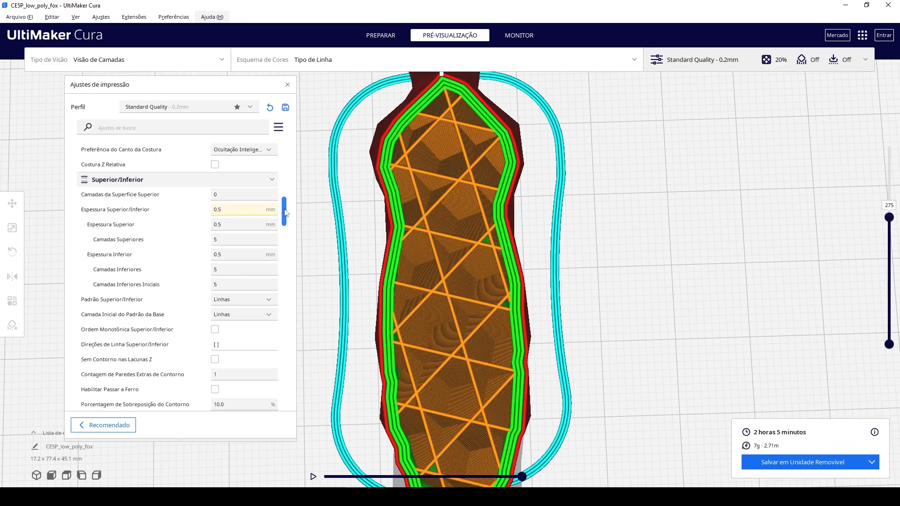
{"action": "left_click", "coordinate": [227, 211]}
{"action": "left_click_drag", "start_coordinate": [233, 209], "coordinate": [209, 216]}
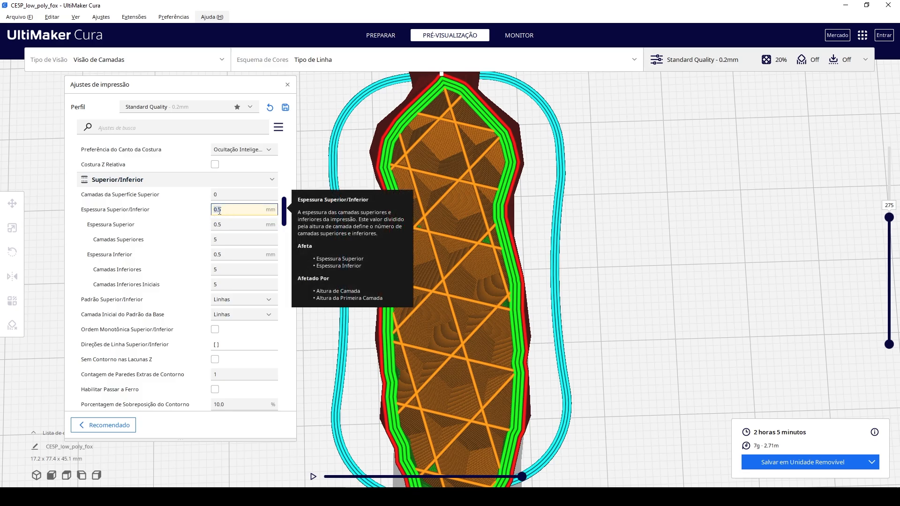
{"action": "key", "text": "Tab"}
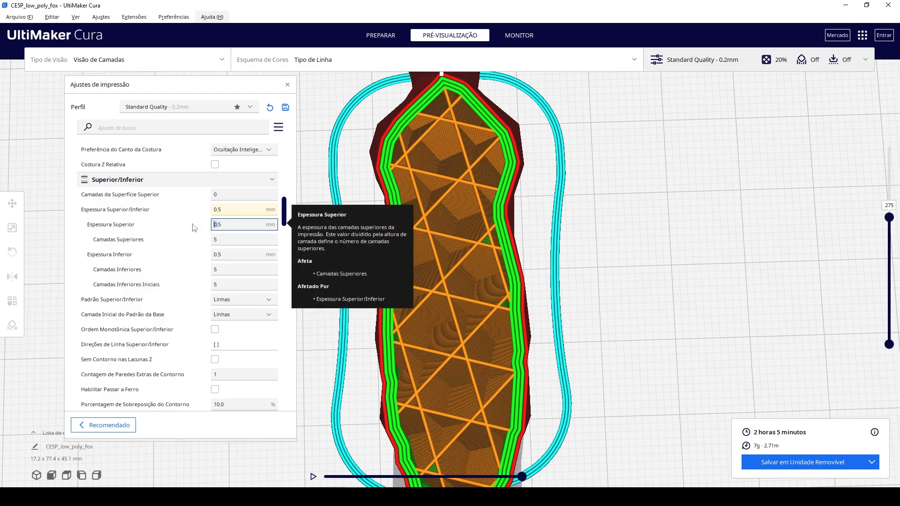
{"action": "left_click", "coordinate": [234, 253]}
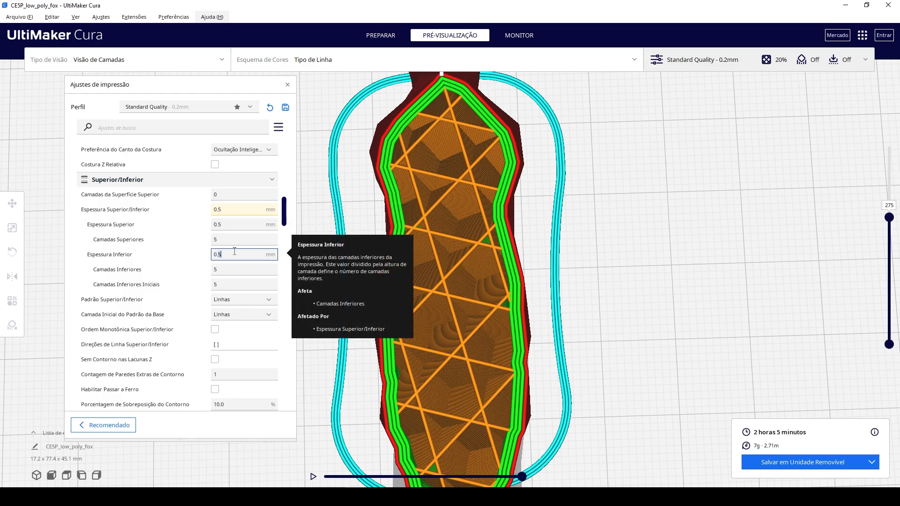
{"action": "left_click_drag", "start_coordinate": [235, 284], "coordinate": [205, 284]}
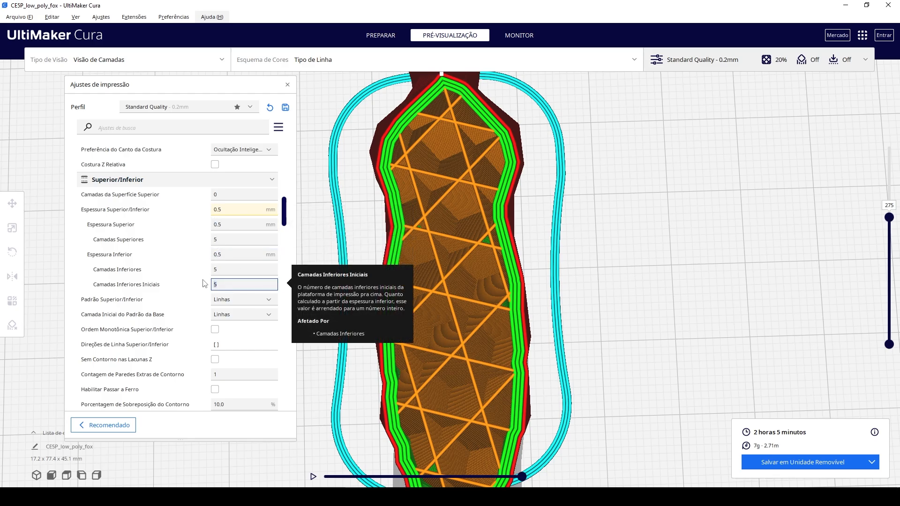
{"action": "left_click", "coordinate": [230, 284]}
Lower the preview to layer 1 and examine the paws' first layer alongside the initial bottom layers setting.
{"action": "left_click_drag", "start_coordinate": [889, 217], "coordinate": [897, 355]}
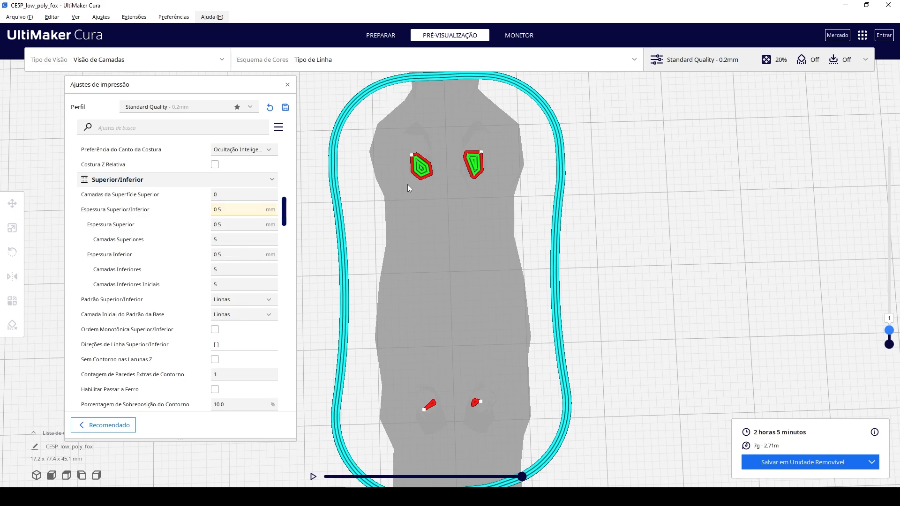
{"action": "left_click", "coordinate": [235, 282]}
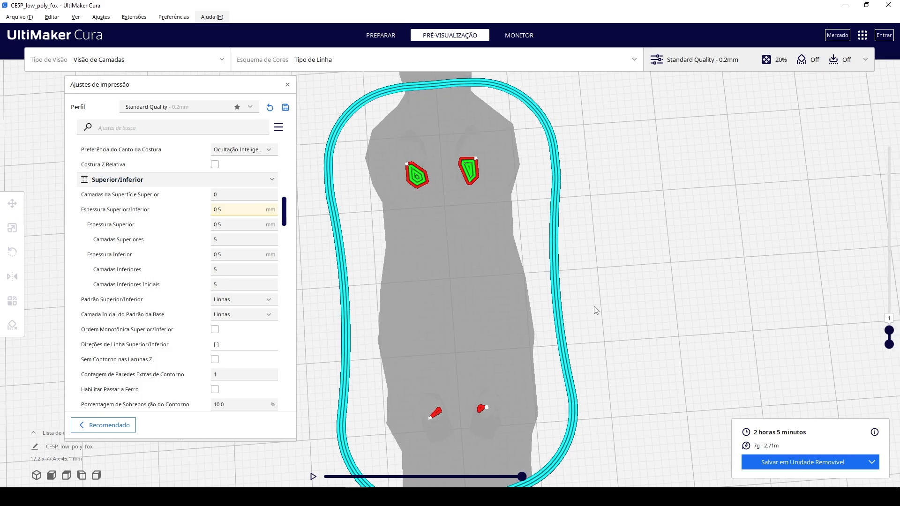
{"action": "right_click_drag", "start_coordinate": [595, 311], "coordinate": [601, 384]}
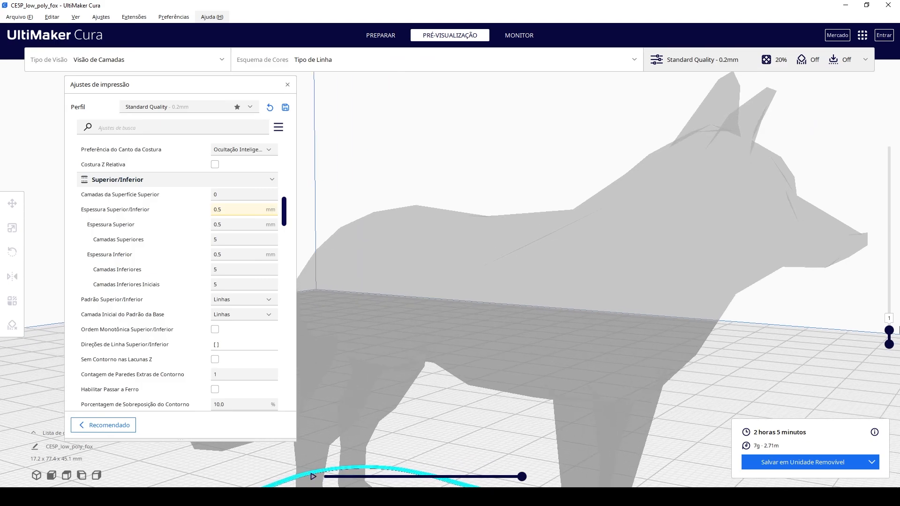
Raise the preview to layer 157 and on to layer 183, examining the fox's legs and belly from below.
{"action": "left_click_drag", "start_coordinate": [889, 330], "coordinate": [889, 266]}
{"action": "scroll", "coordinate": [559, 349], "scroll_direction": "up", "scroll_amount": 3}
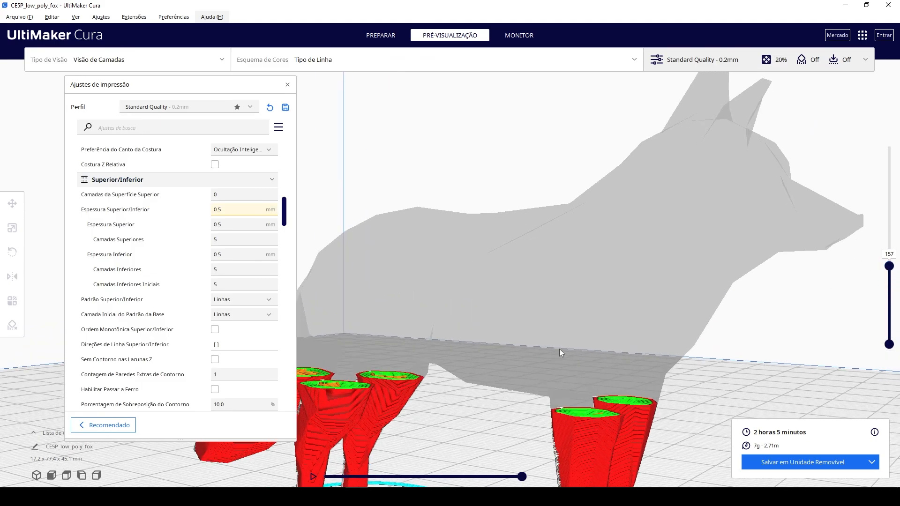
{"action": "right_click_drag", "start_coordinate": [576, 319], "coordinate": [584, 303]}
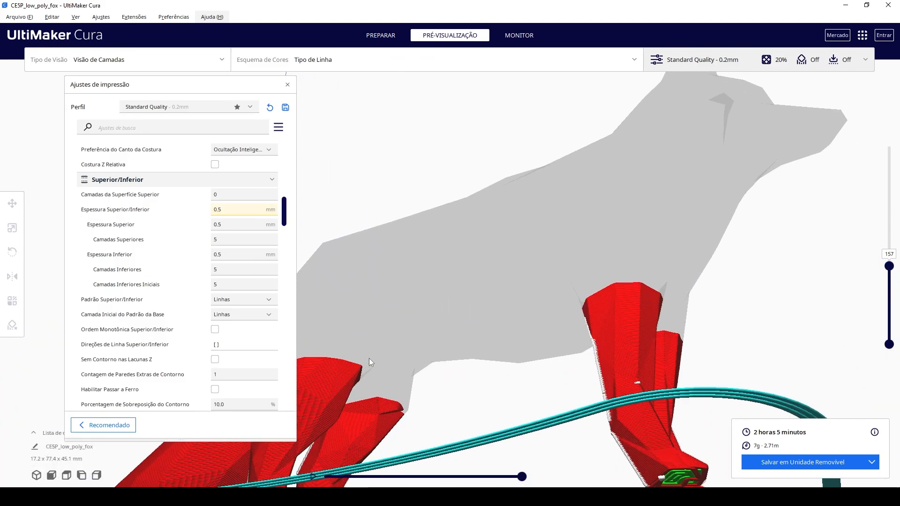
{"action": "left_click_drag", "start_coordinate": [890, 270], "coordinate": [891, 259]}
{"action": "right_click_drag", "start_coordinate": [437, 294], "coordinate": [585, 347]}
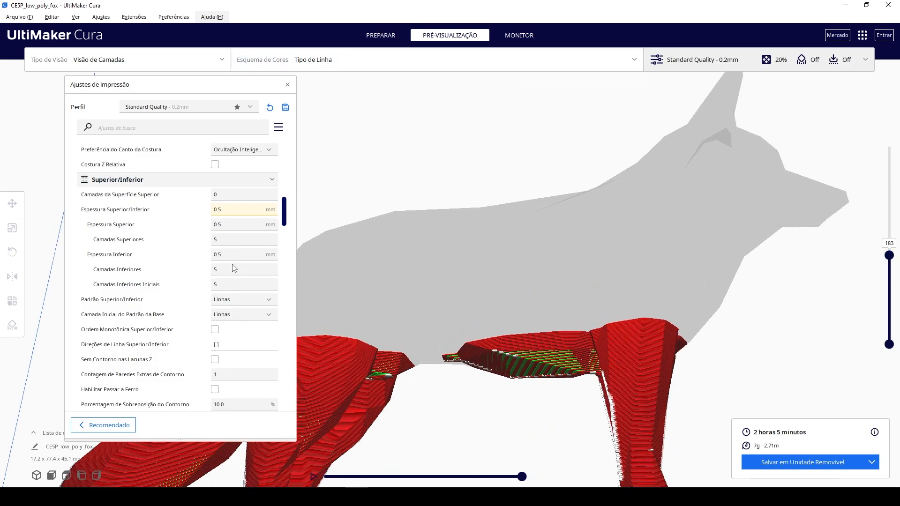
Set the top/bottom pattern to Concêntrico and slice the fox, viewing it from above.
{"action": "scroll", "coordinate": [200, 282], "scroll_direction": "down", "scroll_amount": 2}
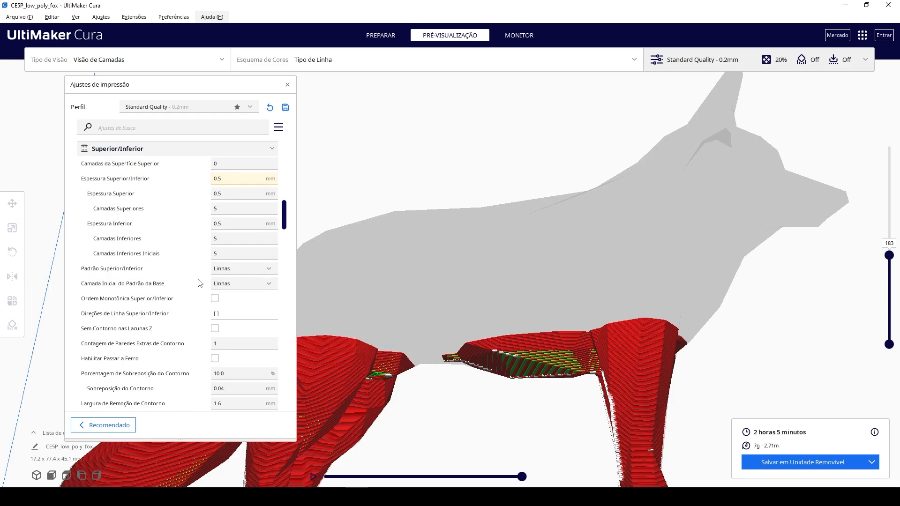
{"action": "left_click", "coordinate": [236, 266]}
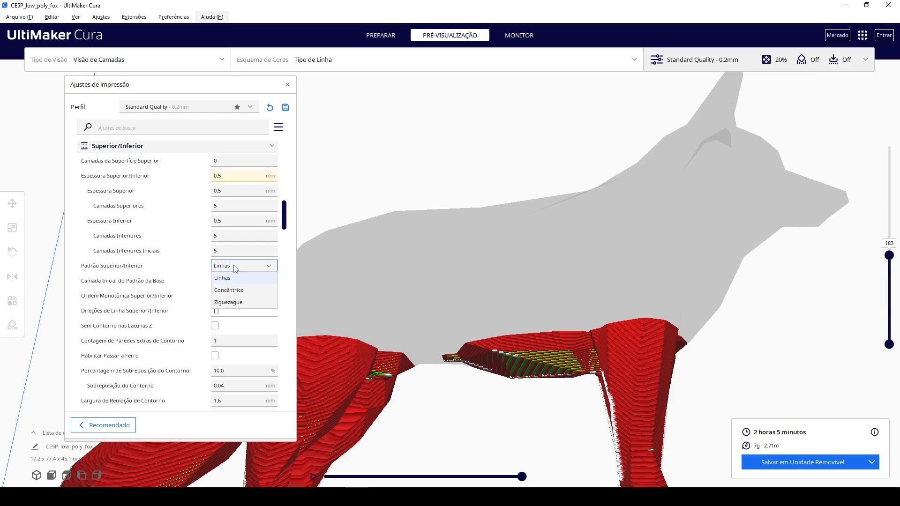
{"action": "left_click", "coordinate": [235, 268]}
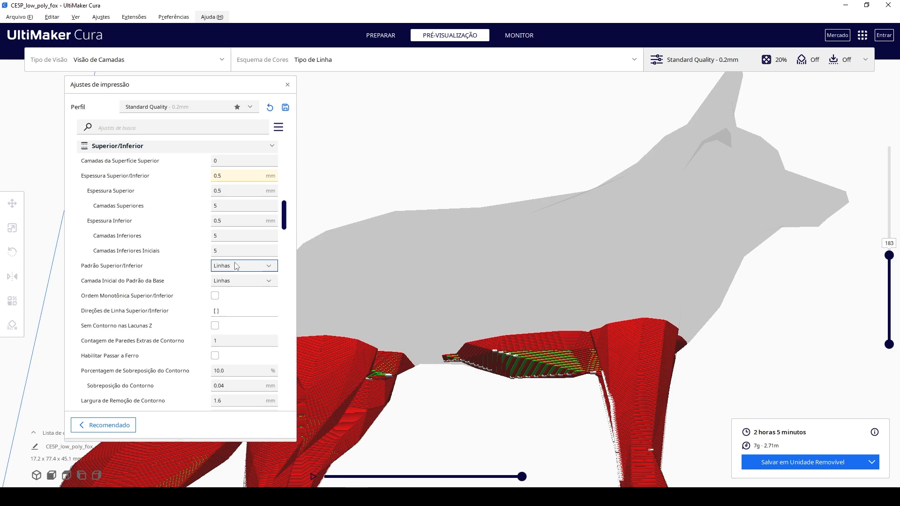
{"action": "left_click", "coordinate": [237, 267]}
{"action": "left_click", "coordinate": [236, 290]}
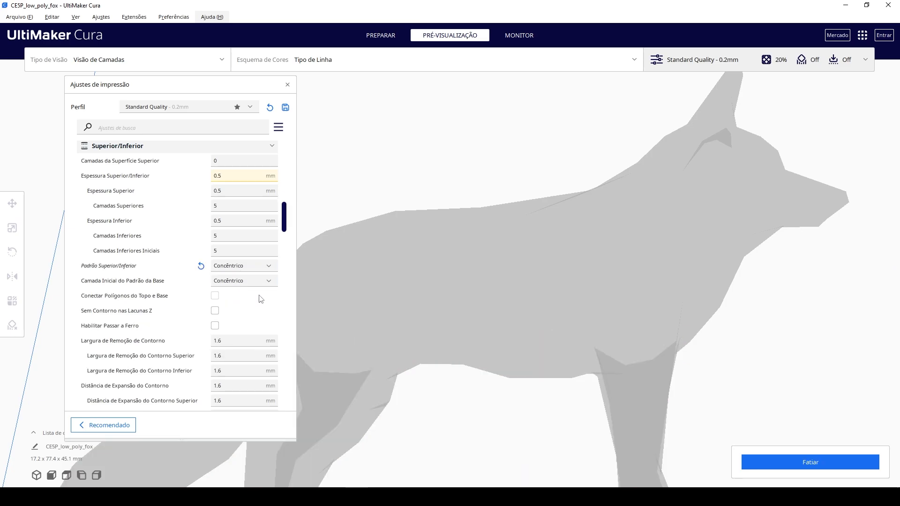
{"action": "right_click_drag", "start_coordinate": [707, 279], "coordinate": [563, 382]}
{"action": "left_click", "coordinate": [855, 458]}
{"action": "right_click_drag", "start_coordinate": [727, 411], "coordinate": [665, 396]}
{"action": "scroll", "coordinate": [587, 378], "scroll_direction": "up", "scroll_amount": 3}
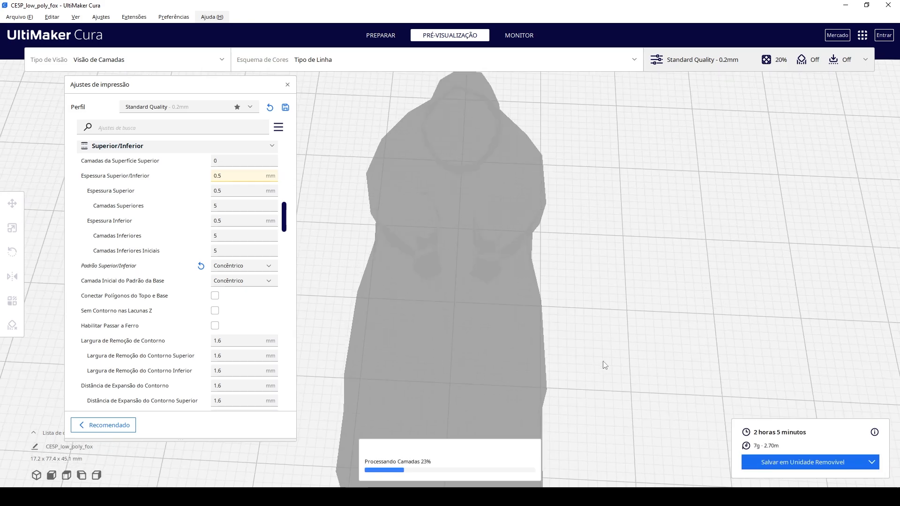
Lower the preview to layer 1, raise it to about layer 185, and settle on layer 174 to examine the concentric pattern.
{"action": "left_click_drag", "start_coordinate": [896, 257], "coordinate": [897, 341]}
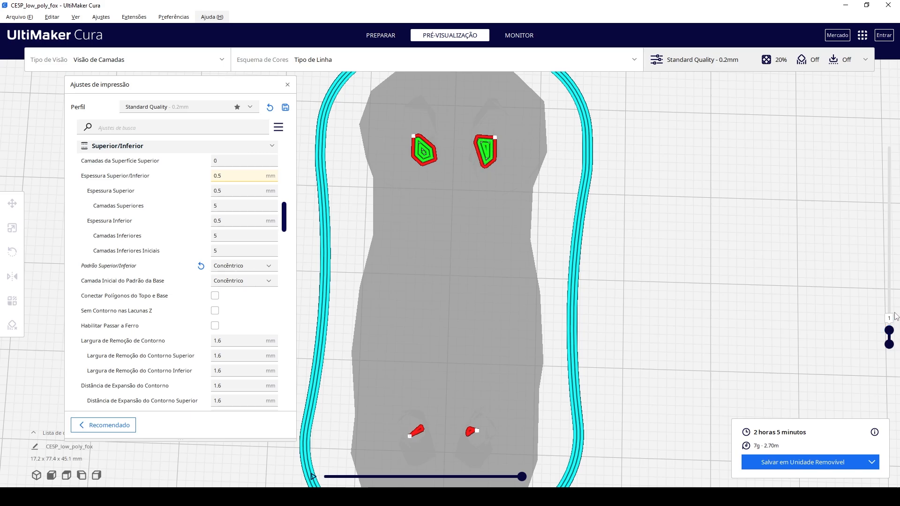
{"action": "left_click_drag", "start_coordinate": [893, 330], "coordinate": [890, 261]}
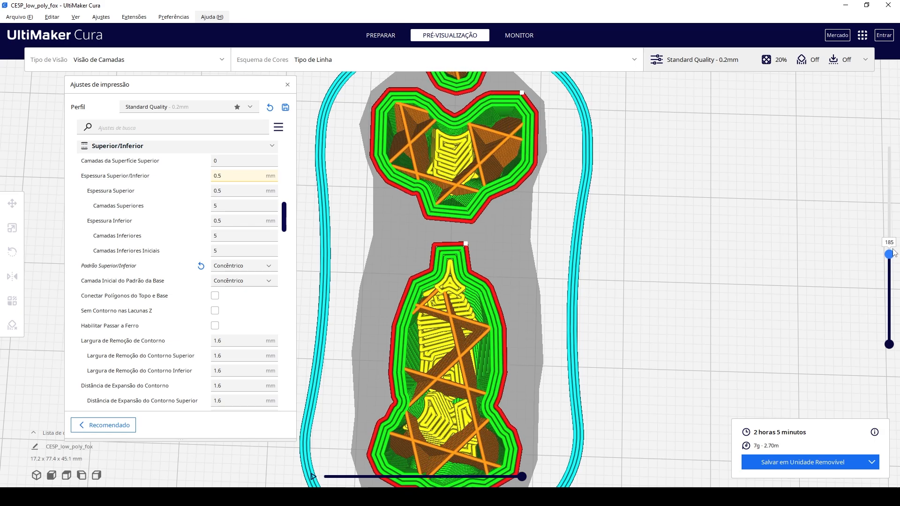
{"action": "left_click_drag", "start_coordinate": [894, 252], "coordinate": [891, 269]}
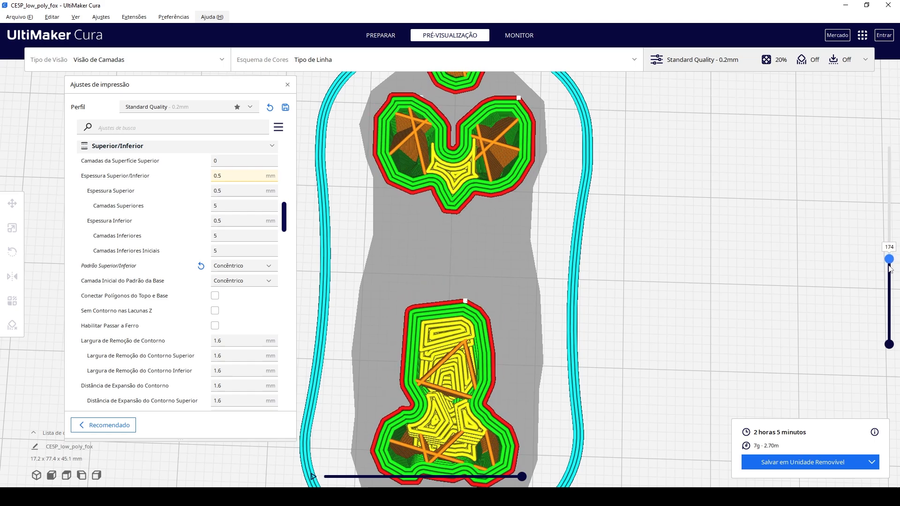
Change the top/bottom pattern to Linhas and slice the fox for comparison.
{"action": "left_click", "coordinate": [242, 265]}
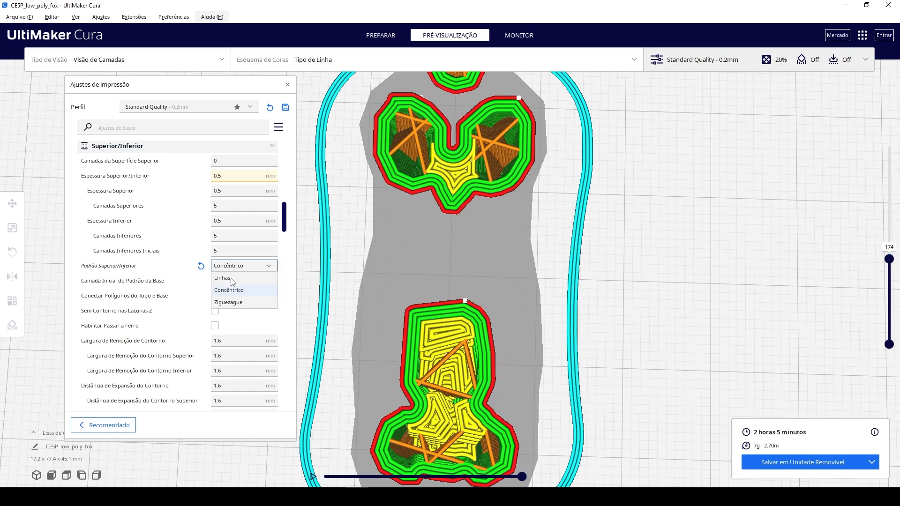
{"action": "left_click", "coordinate": [233, 279]}
{"action": "left_click", "coordinate": [772, 461]}
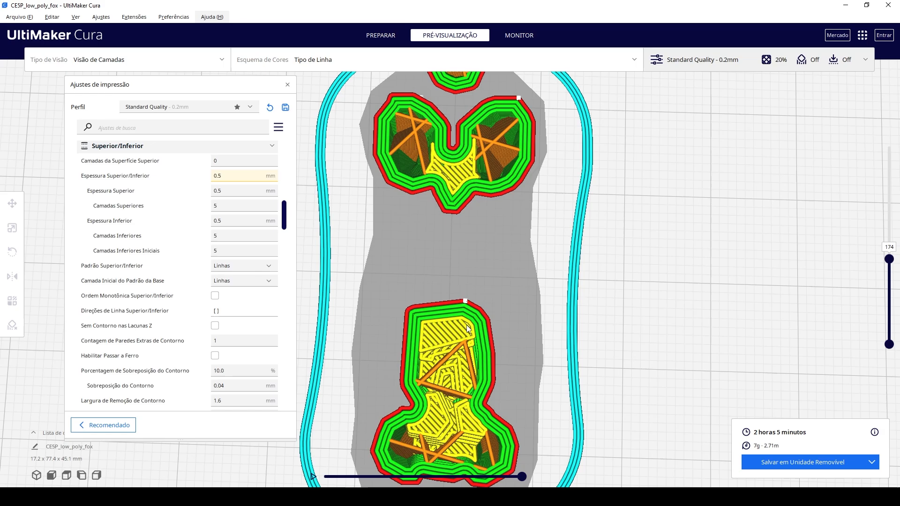
Change the top/bottom pattern to Ziguezague and slice the fox again.
{"action": "left_click", "coordinate": [245, 268]}
{"action": "left_click", "coordinate": [240, 304]}
{"action": "left_click", "coordinate": [845, 463]}
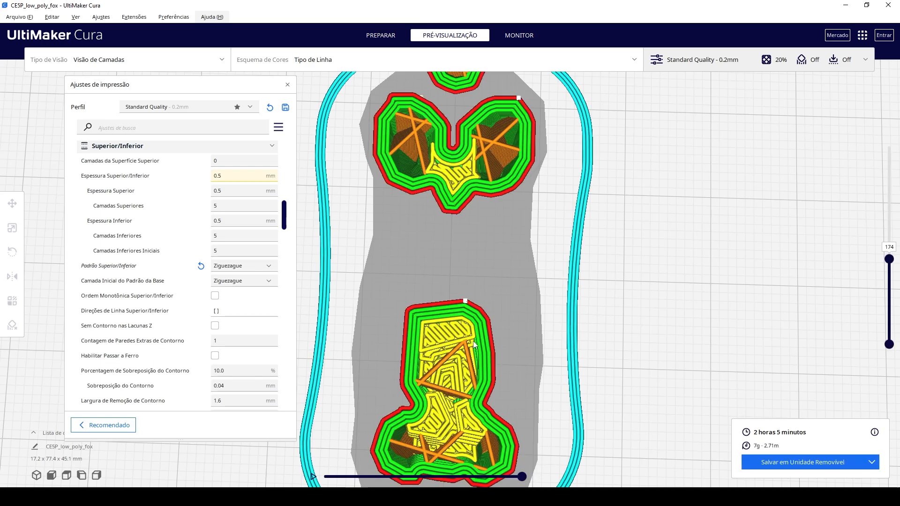
Return the top/bottom pattern to Linhas.
{"action": "left_click", "coordinate": [244, 266]}
{"action": "left_click", "coordinate": [230, 280]}
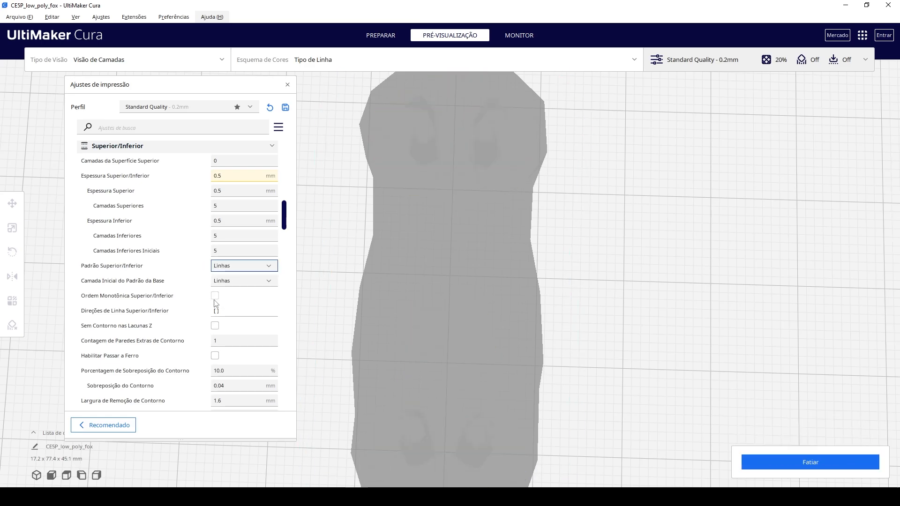
Review the remaining top/bottom settings, including extra skin wall count, ironing, skin overlap, removal width and expansion distance.
{"action": "scroll", "coordinate": [239, 338], "scroll_direction": "down", "scroll_amount": 1}
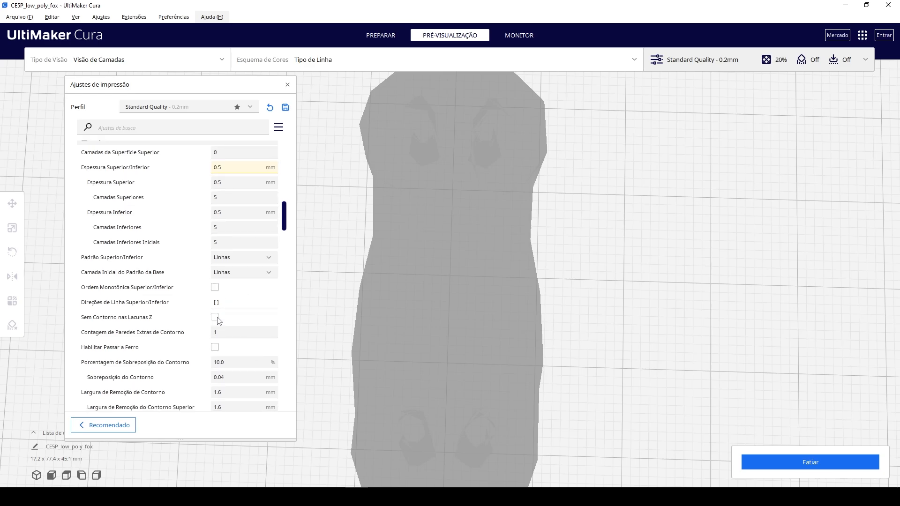
{"action": "mouse_move", "coordinate": [217, 333]}
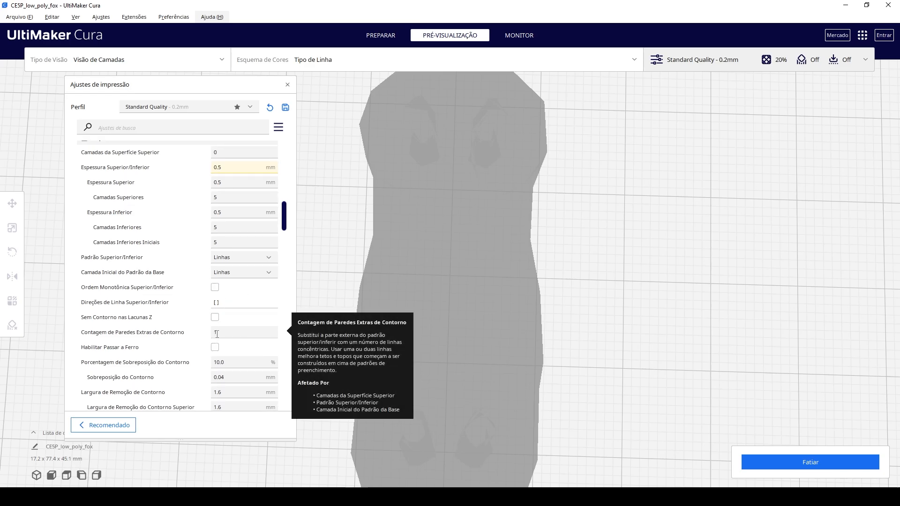
{"action": "scroll", "coordinate": [219, 332], "scroll_direction": "down", "scroll_amount": 1}
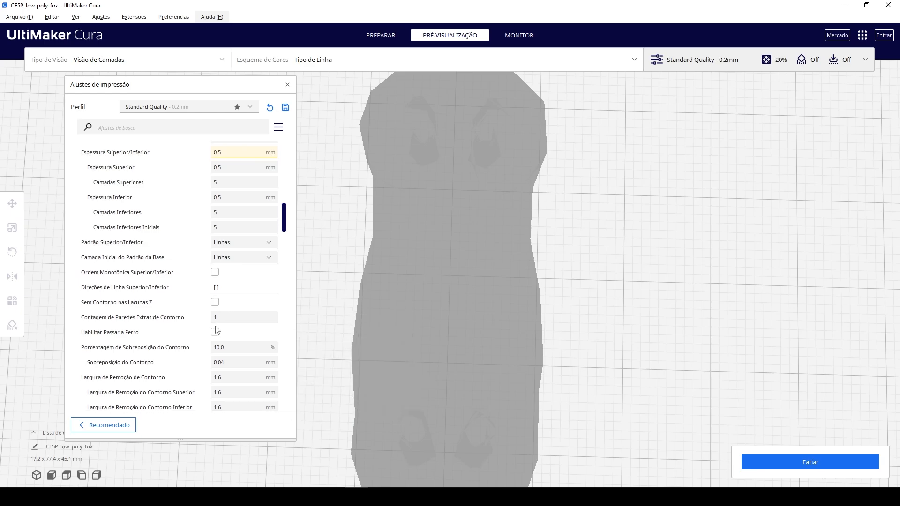
{"action": "mouse_move", "coordinate": [130, 334]}
{"action": "scroll", "coordinate": [197, 354], "scroll_direction": "down", "scroll_amount": 3}
{"action": "scroll", "coordinate": [197, 355], "scroll_direction": "down", "scroll_amount": 3}
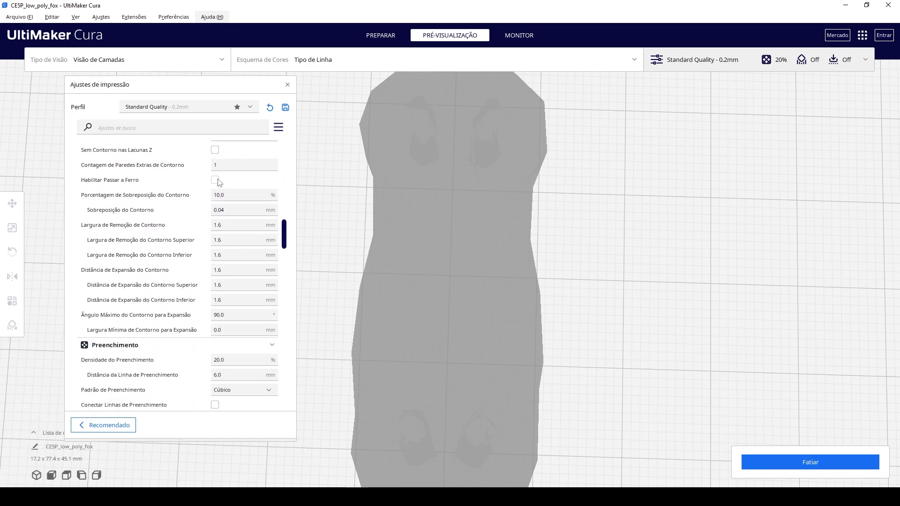
{"action": "scroll", "coordinate": [218, 181], "scroll_direction": "up", "scroll_amount": 1}
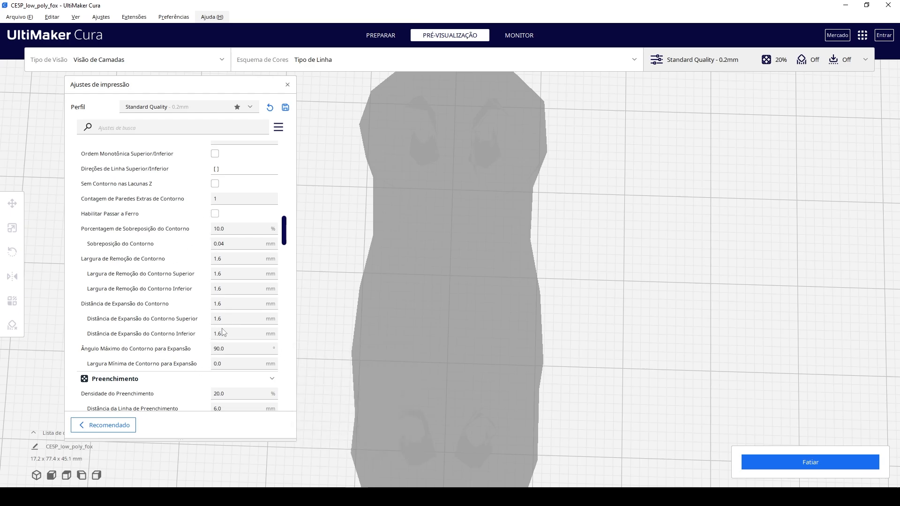
Slice the fox with the current Cúbico infill at 20% density and show layer 239 in the preview.
{"action": "scroll", "coordinate": [218, 335], "scroll_direction": "down", "scroll_amount": 6}
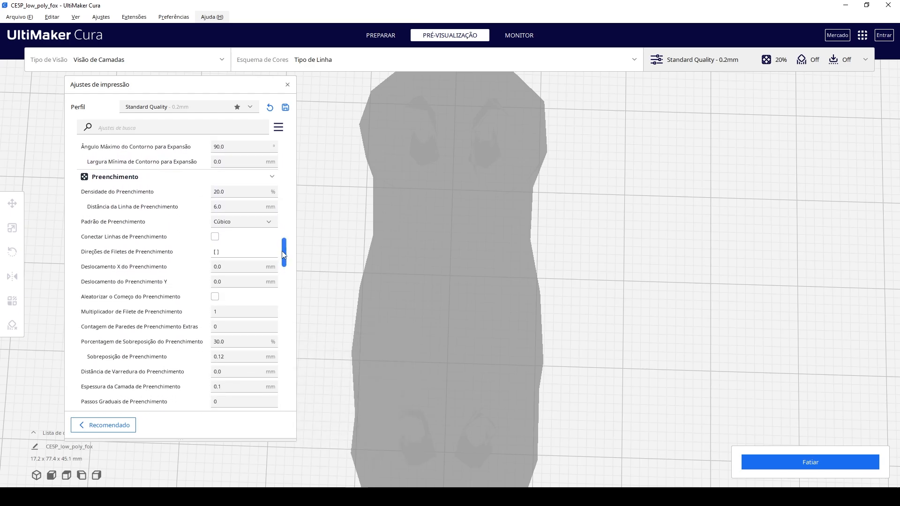
{"action": "scroll", "coordinate": [282, 251], "scroll_direction": "down", "scroll_amount": 1}
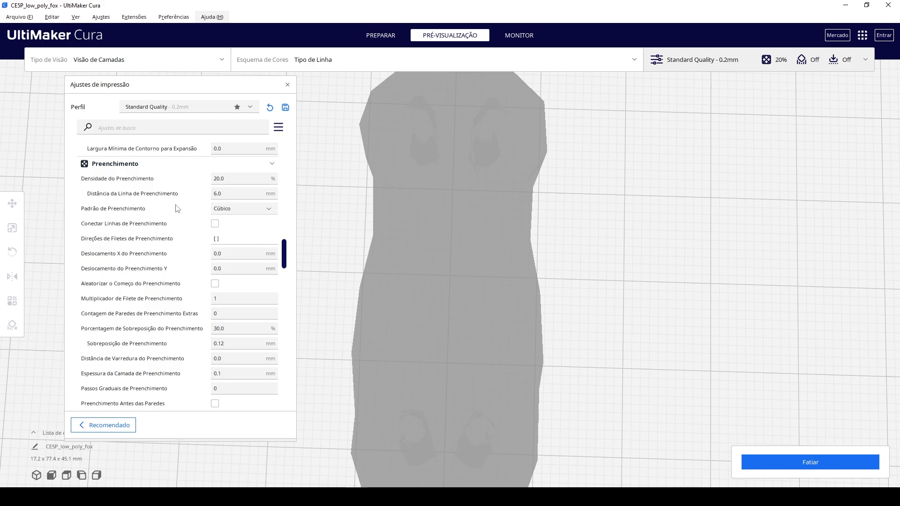
{"action": "left_click", "coordinate": [227, 179]}
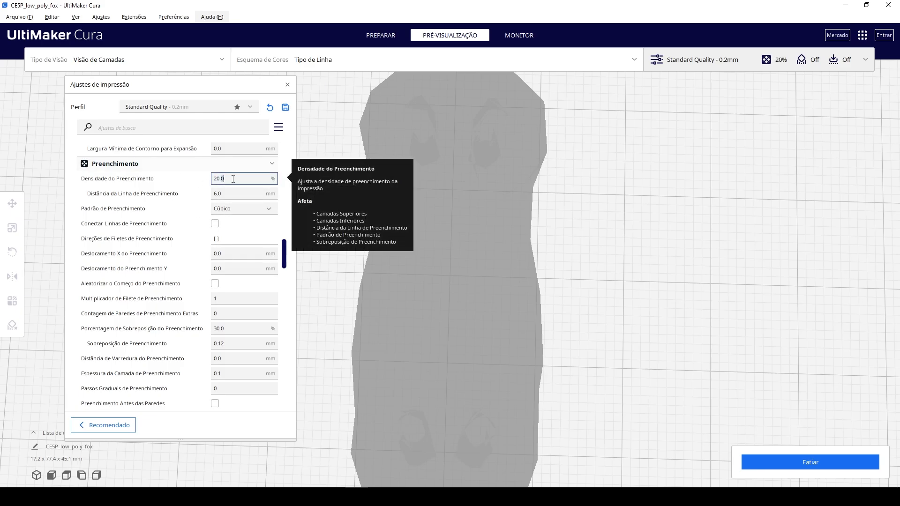
{"action": "key", "text": "ctrl+a"}
{"action": "left_click", "coordinate": [811, 462]}
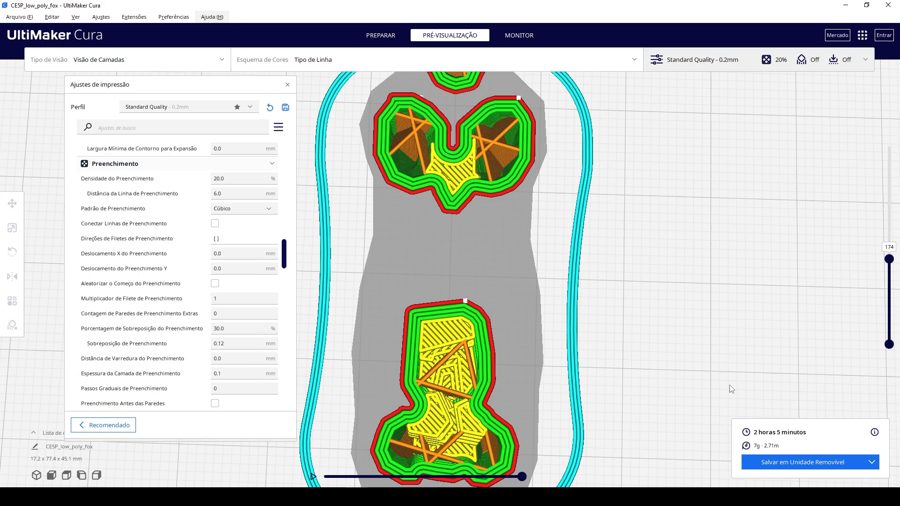
{"action": "left_click_drag", "start_coordinate": [889, 259], "coordinate": [889, 224]}
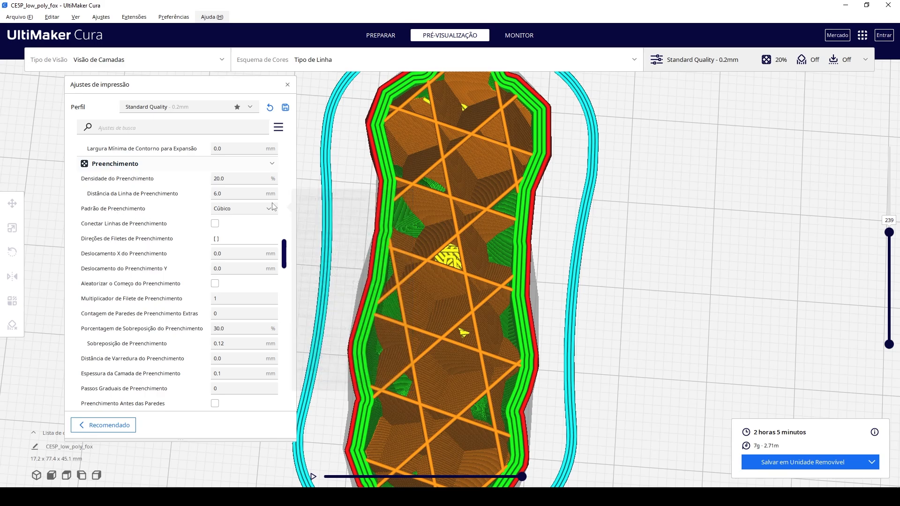
Change the infill pattern to Grade and slice the fox for comparison.
{"action": "left_click", "coordinate": [274, 206]}
{"action": "left_click", "coordinate": [262, 222]}
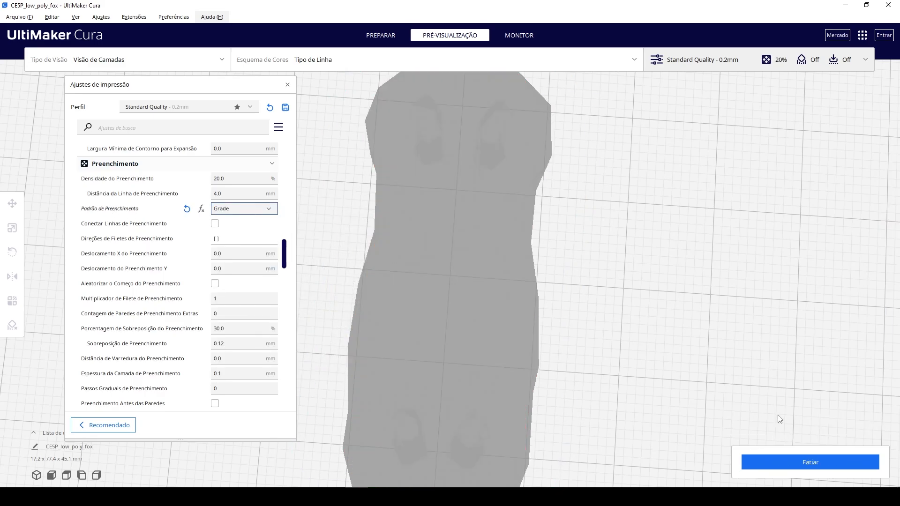
{"action": "left_click", "coordinate": [789, 456]}
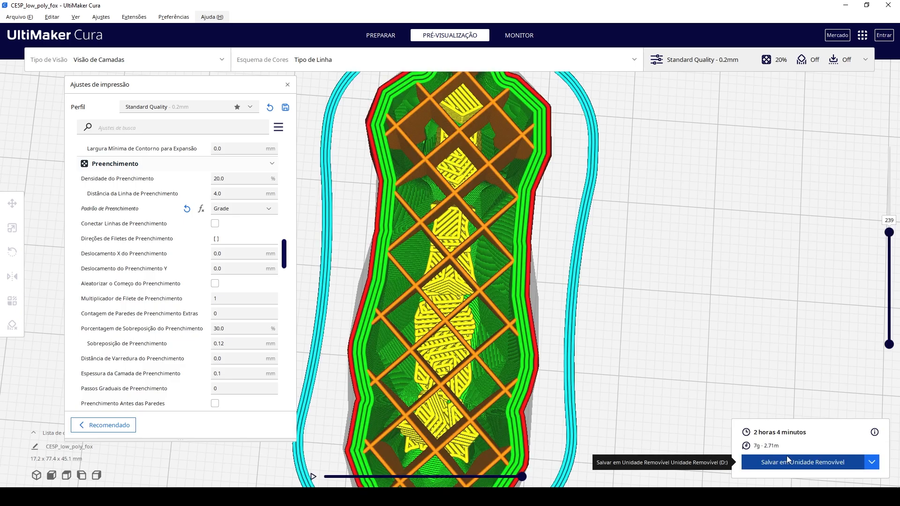
Set the infill density to 50% and slice the fox to inspect the denser infill.
{"action": "left_click", "coordinate": [245, 179]}
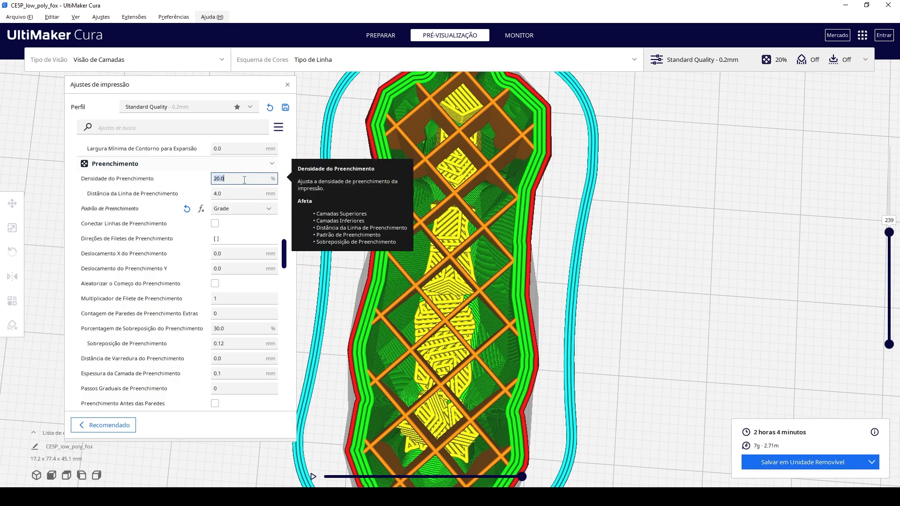
{"action": "type", "text": "50"}
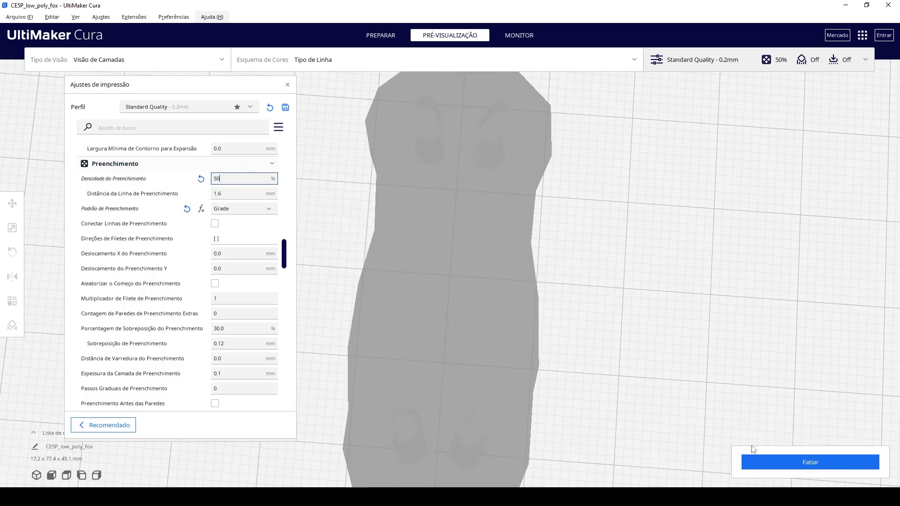
{"action": "left_click", "coordinate": [769, 458]}
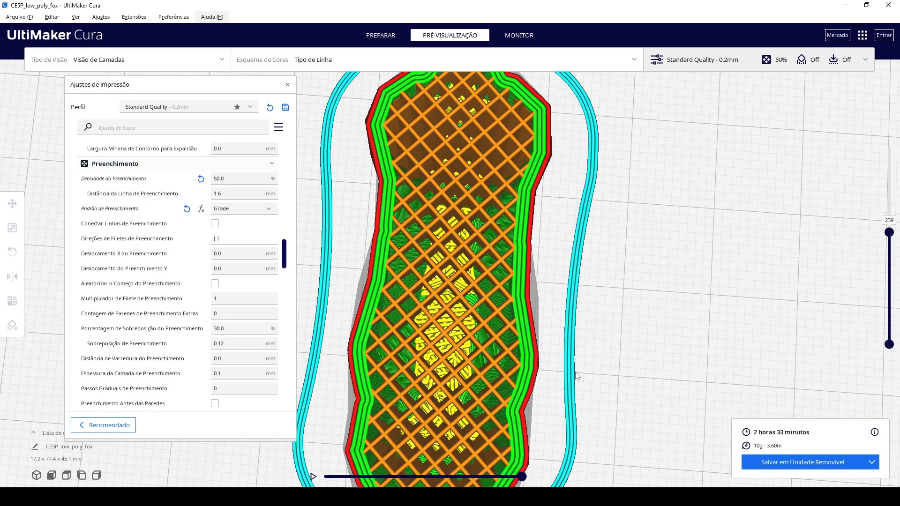
{"action": "right_click_drag", "start_coordinate": [576, 373], "coordinate": [582, 355]}
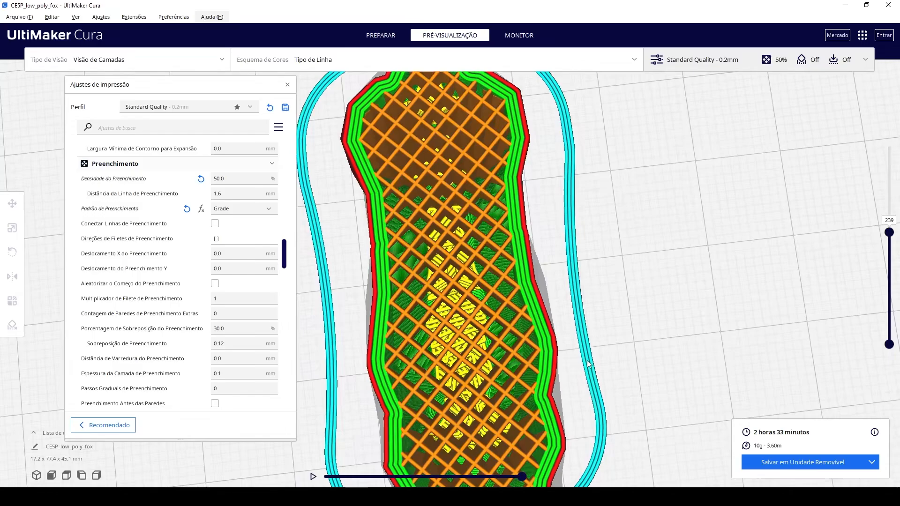
Change the infill pattern to Subdivisão Cúbica, slice the fox and show layer 263.
{"action": "left_click", "coordinate": [237, 211]}
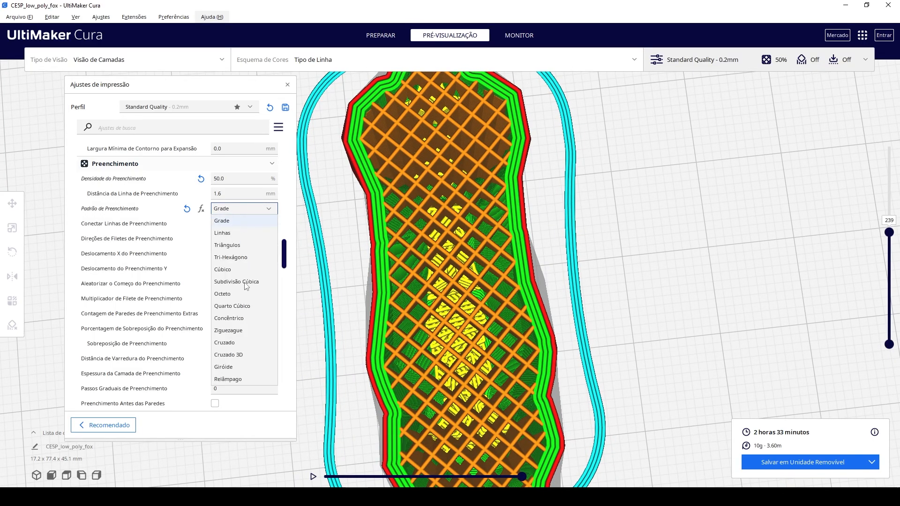
{"action": "left_click", "coordinate": [246, 282]}
{"action": "left_click", "coordinate": [863, 460]}
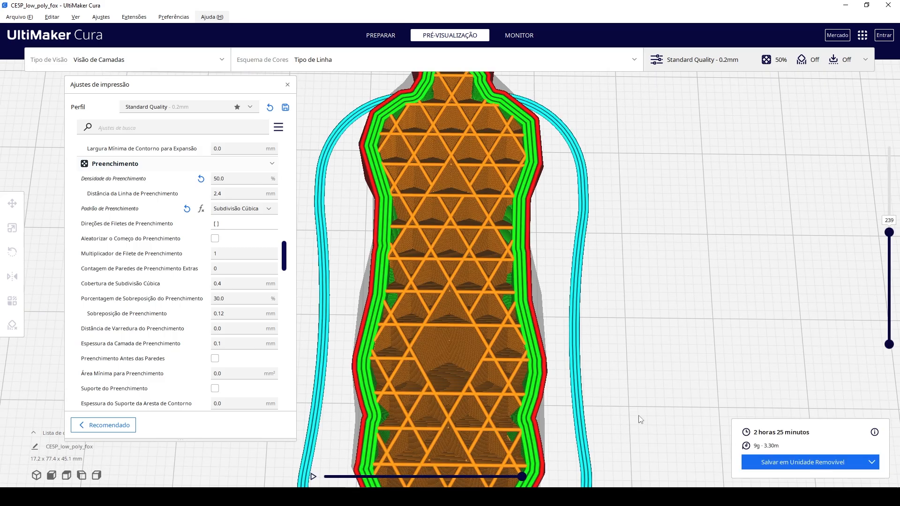
{"action": "mouse_move", "coordinate": [889, 232]}
{"action": "left_mouse_down"}
{"action": "mouse_move", "coordinate": [890, 201]}
{"action": "mouse_move", "coordinate": [893, 253]}
{"action": "mouse_move", "coordinate": [894, 221]}
{"action": "left_mouse_up"}
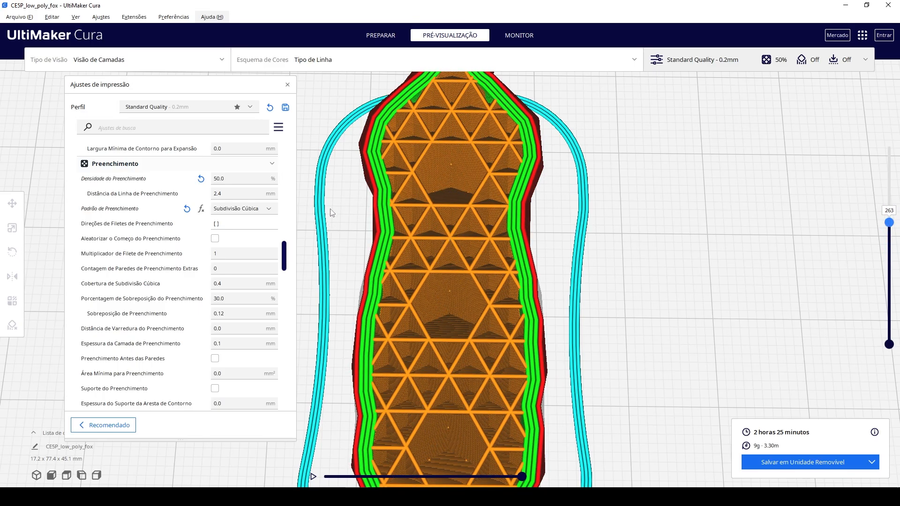
Review the infill density, line distance, pattern and remaining infill settings, continuing to the material temperatures.
{"action": "left_click", "coordinate": [243, 178]}
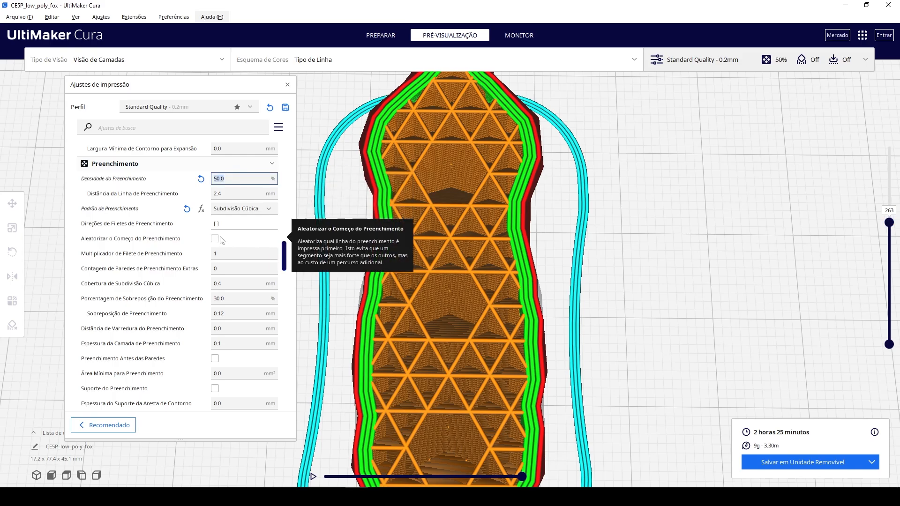
{"action": "left_click", "coordinate": [225, 210]}
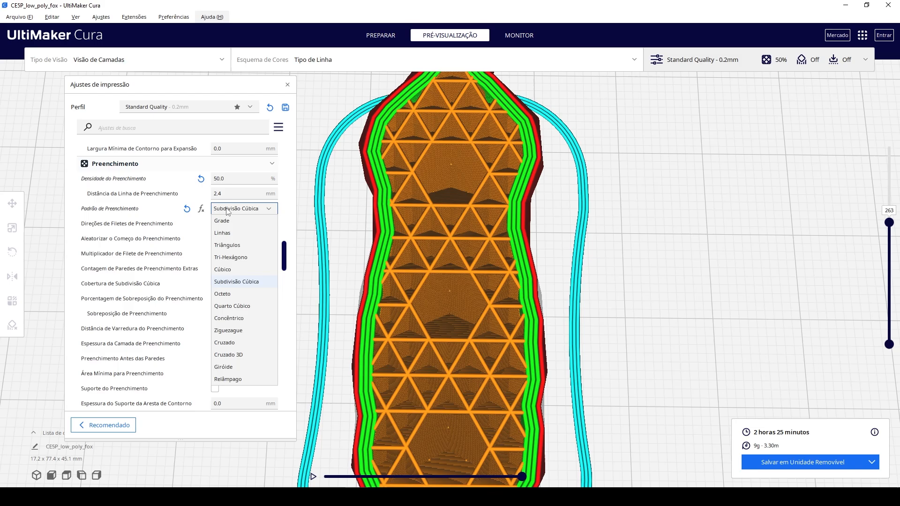
{"action": "left_click", "coordinate": [232, 179]}
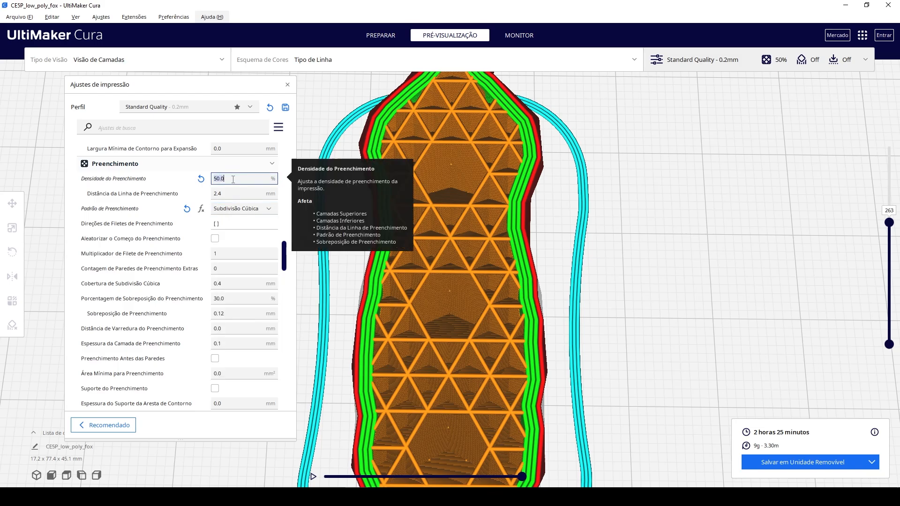
{"action": "left_click", "coordinate": [234, 192]}
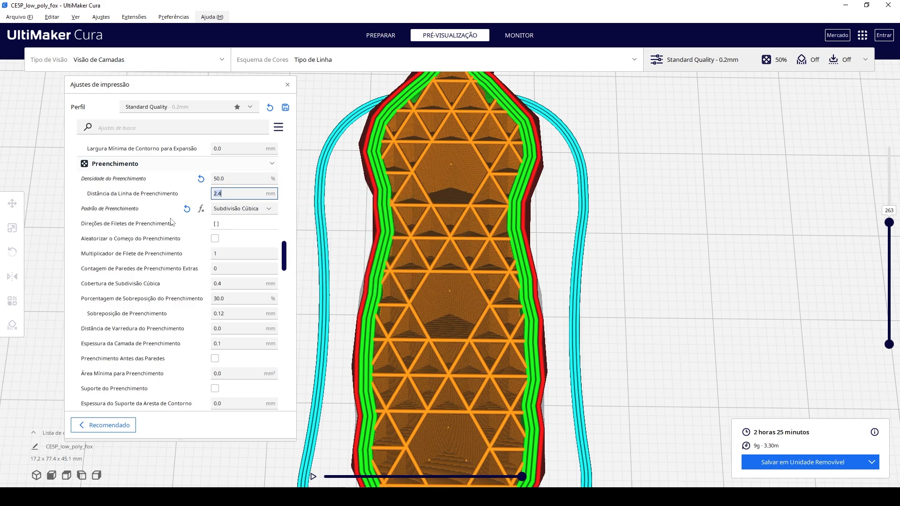
{"action": "scroll", "coordinate": [257, 274], "scroll_direction": "down", "scroll_amount": 2}
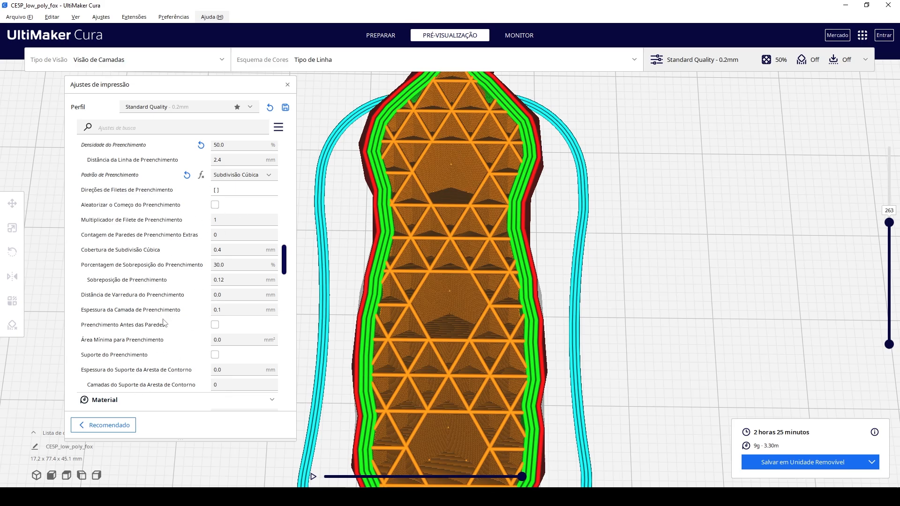
{"action": "scroll", "coordinate": [228, 272], "scroll_direction": "down", "scroll_amount": 3}
{"action": "scroll", "coordinate": [227, 272], "scroll_direction": "down", "scroll_amount": 8}
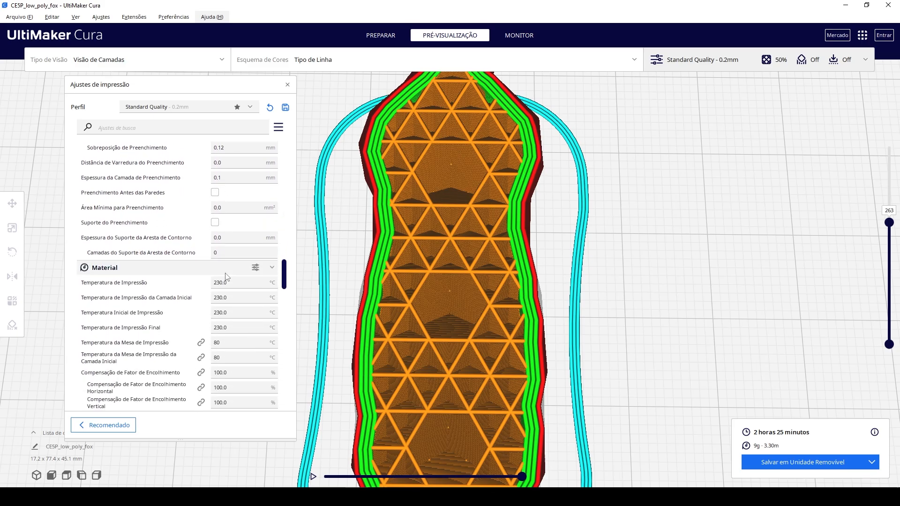
{"action": "scroll", "coordinate": [283, 291], "scroll_direction": "up", "scroll_amount": 1}
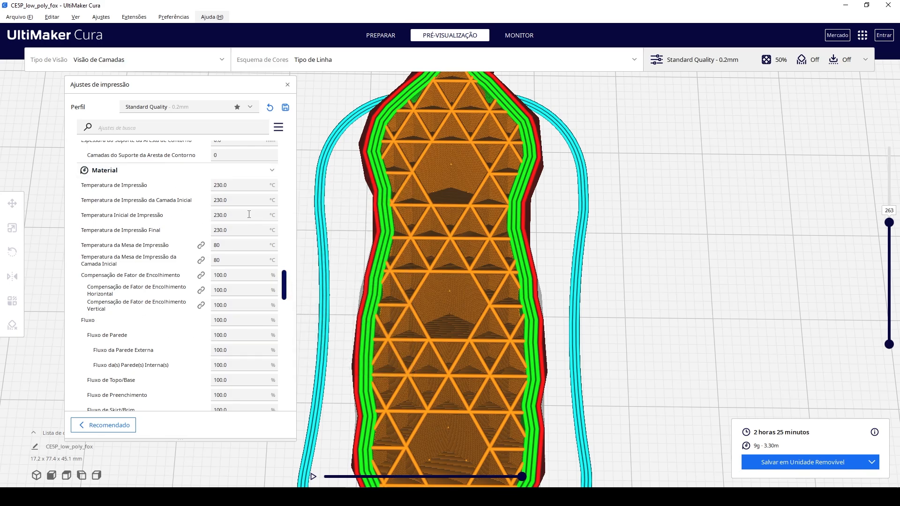
Change the print material to generic PLA in the preparation view, keeping the customised profile settings.
{"action": "left_click", "coordinate": [382, 36]}
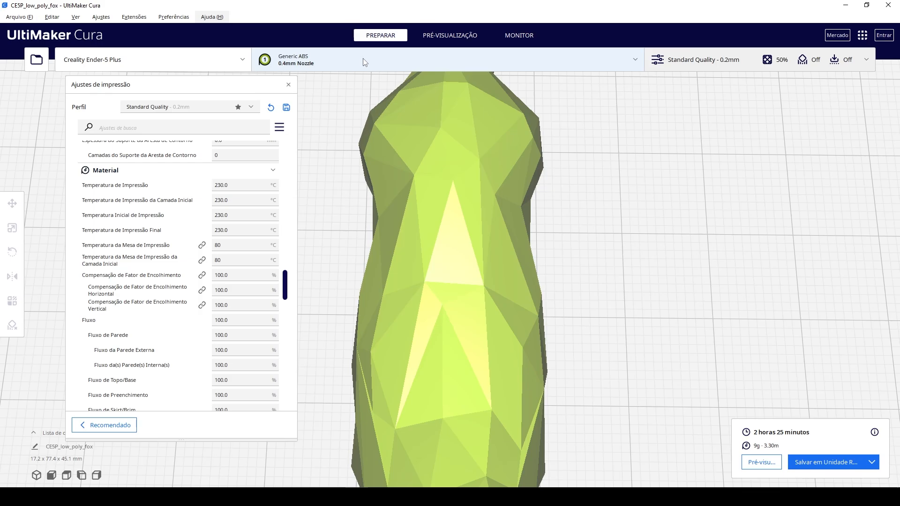
{"action": "left_click", "coordinate": [365, 62]}
{"action": "left_click", "coordinate": [549, 108]}
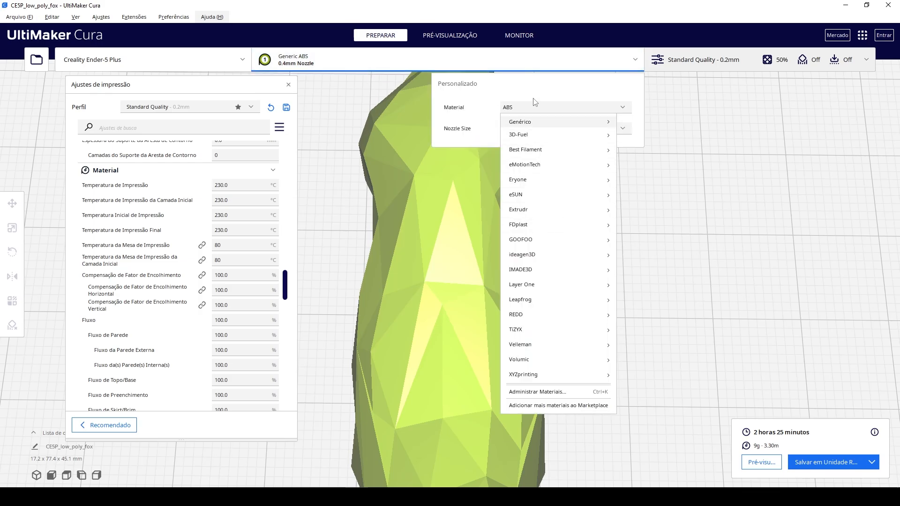
{"action": "left_click", "coordinate": [534, 108]}
{"action": "left_click", "coordinate": [538, 126]}
{"action": "left_click", "coordinate": [543, 110]}
{"action": "mouse_move", "coordinate": [565, 124]}
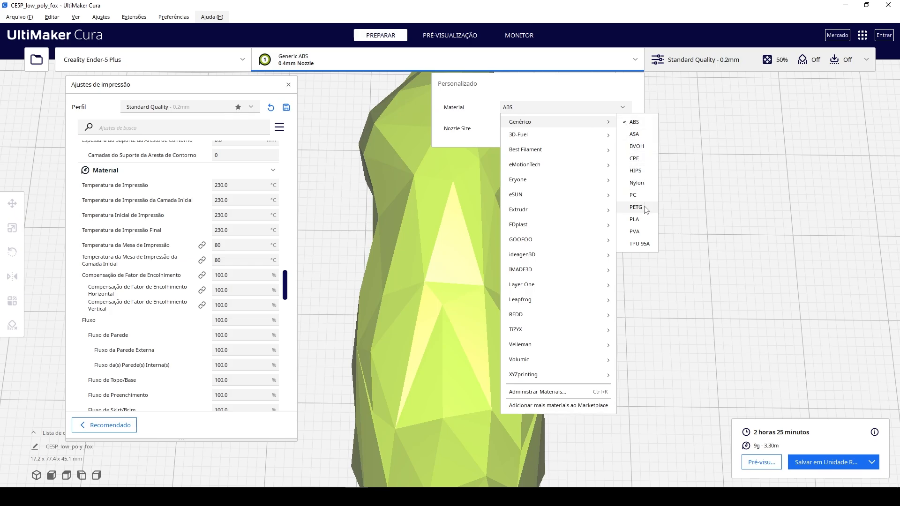
{"action": "left_click", "coordinate": [628, 220]}
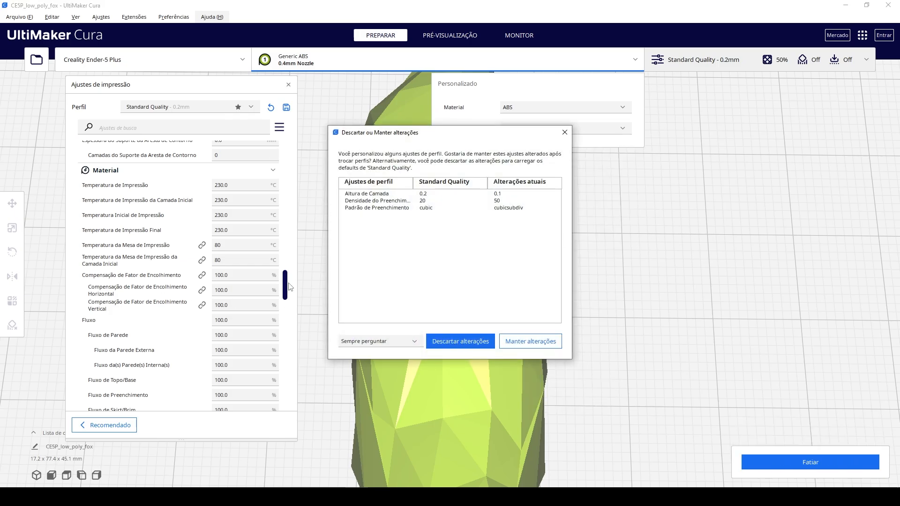
{"action": "left_click", "coordinate": [515, 344]}
Examine the print speed settings, including the infill speed.
{"action": "left_click_drag", "start_coordinate": [285, 285], "coordinate": [298, 325]}
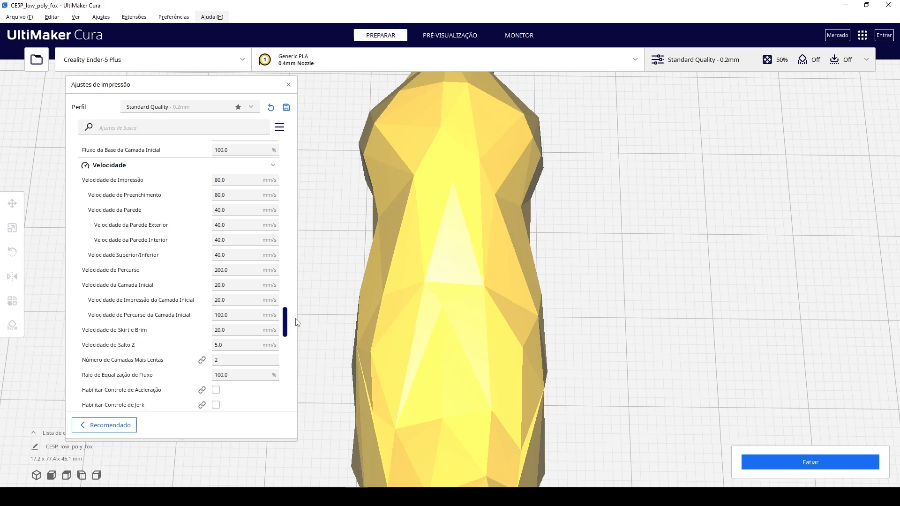
{"action": "mouse_move", "coordinate": [98, 277]}
{"action": "triple_click", "coordinate": [221, 195]}
Slice the fox with the PLA material and show layer 225 in the layer preview.
{"action": "left_click", "coordinate": [792, 463]}
{"action": "left_click", "coordinate": [454, 33]}
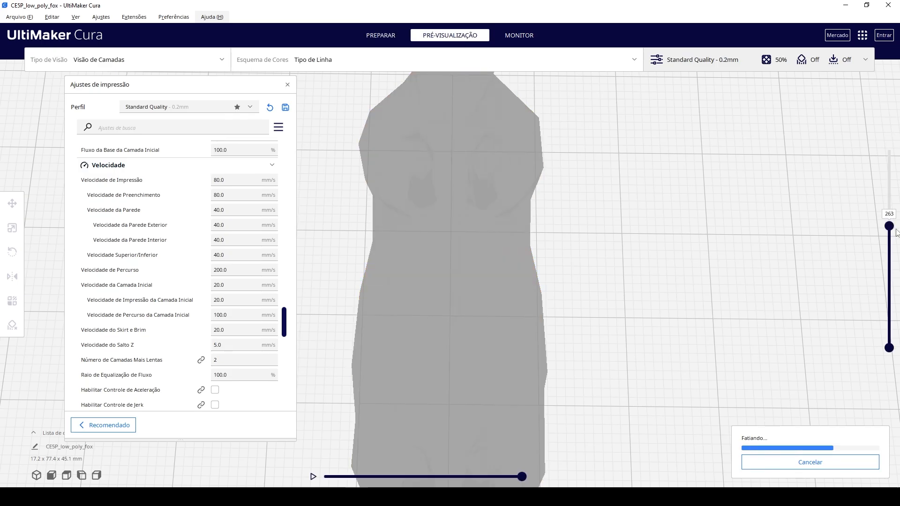
{"action": "left_click_drag", "start_coordinate": [891, 233], "coordinate": [891, 247]}
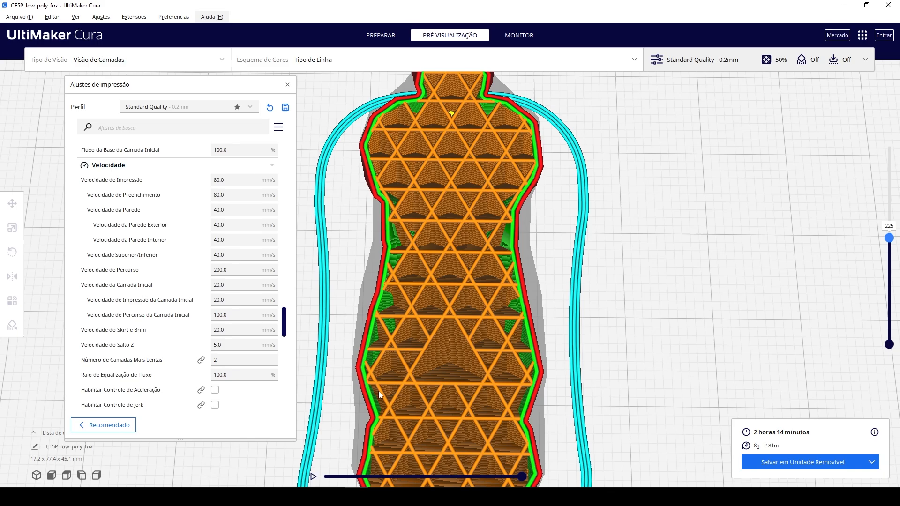
Review the outer wall, top/bottom, travel and initial layer speed settings.
{"action": "mouse_move", "coordinate": [157, 227]}
{"action": "mouse_move", "coordinate": [160, 260]}
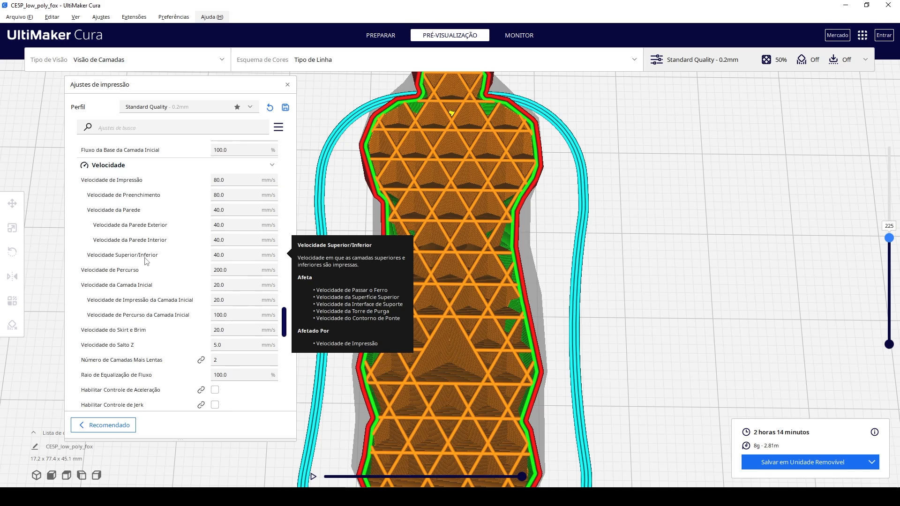
{"action": "scroll", "coordinate": [234, 253], "scroll_direction": "down", "scroll_amount": 2}
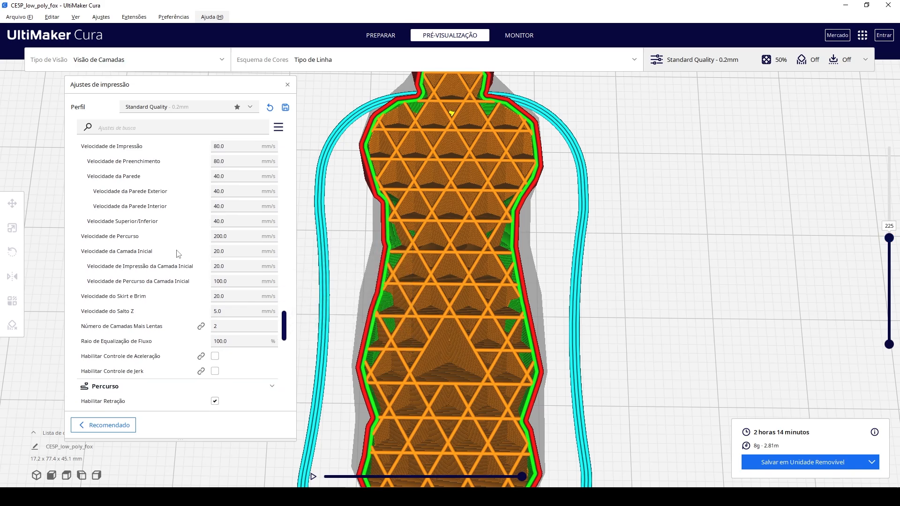
{"action": "mouse_move", "coordinate": [234, 237]}
{"action": "left_click", "coordinate": [219, 252]}
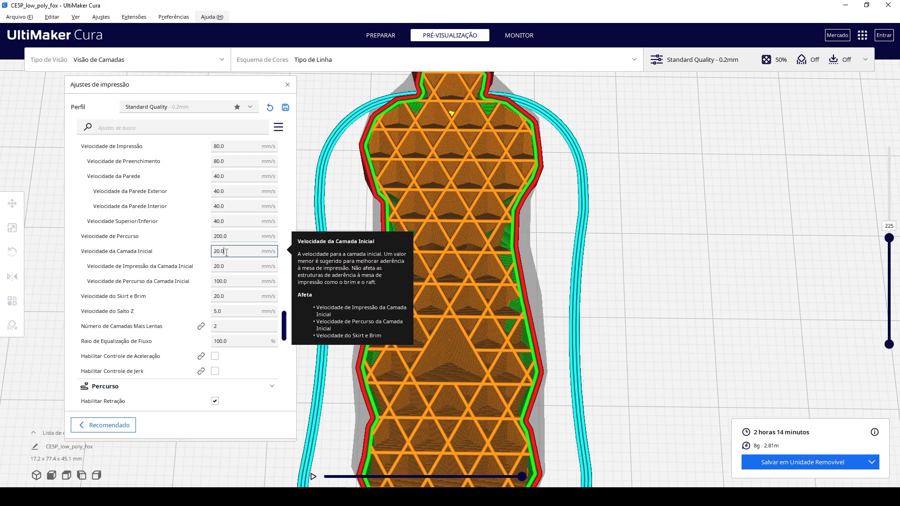
Show layer 1 of the sliced fox with the whole skirt and all four feet in view.
{"action": "left_click_drag", "start_coordinate": [893, 239], "coordinate": [899, 349]}
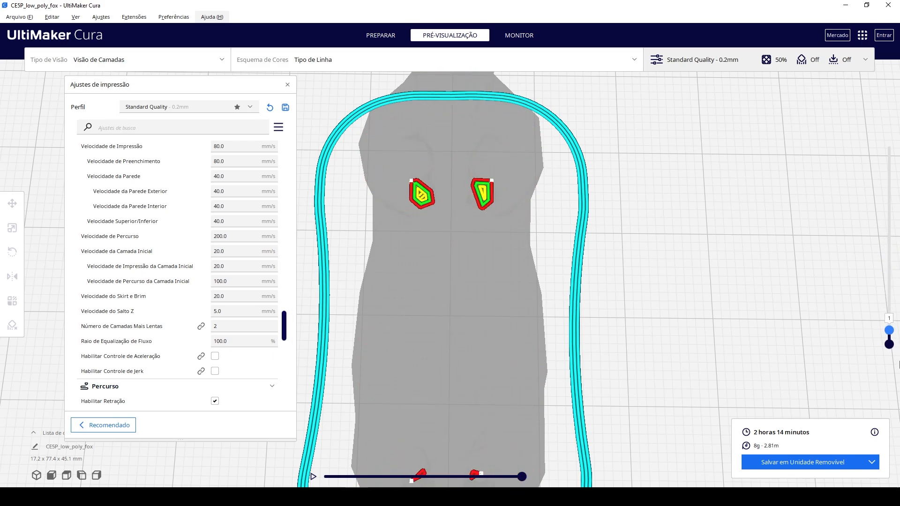
{"action": "right_click_drag", "start_coordinate": [650, 331], "coordinate": [595, 325]}
{"action": "right_click_drag", "start_coordinate": [472, 272], "coordinate": [581, 341]}
Review the initial layer travel, skirt and brim speed, flow equalization and number of slower layers settings.
{"action": "scroll", "coordinate": [582, 341], "scroll_direction": "down", "scroll_amount": 2}
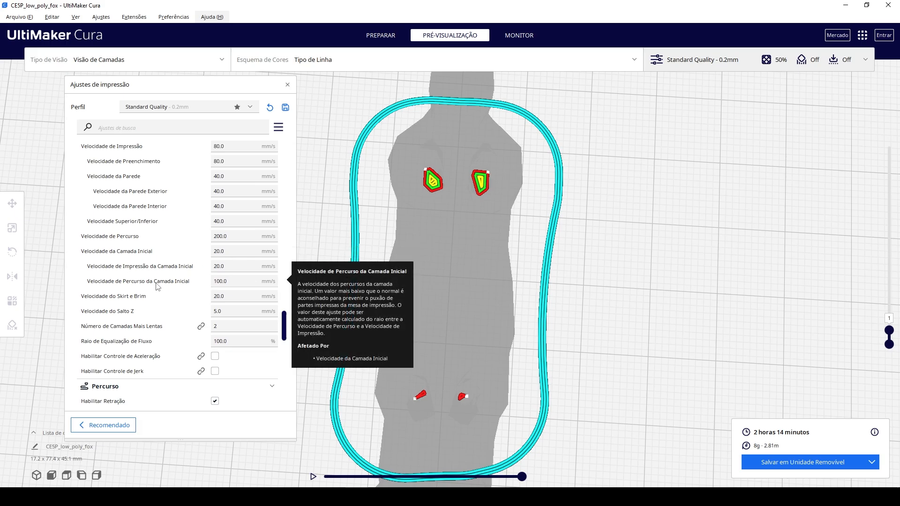
{"action": "scroll", "coordinate": [141, 288], "scroll_direction": "down", "scroll_amount": 1}
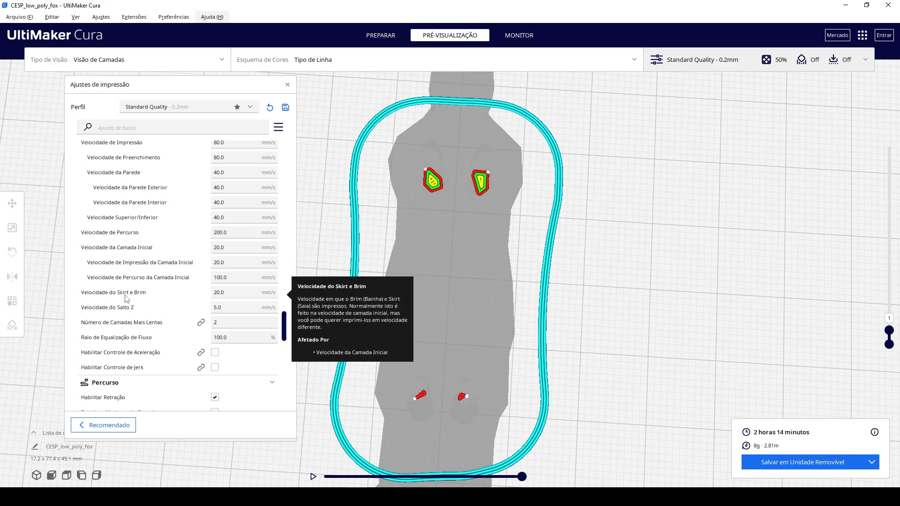
{"action": "scroll", "coordinate": [181, 313], "scroll_direction": "down", "scroll_amount": 3}
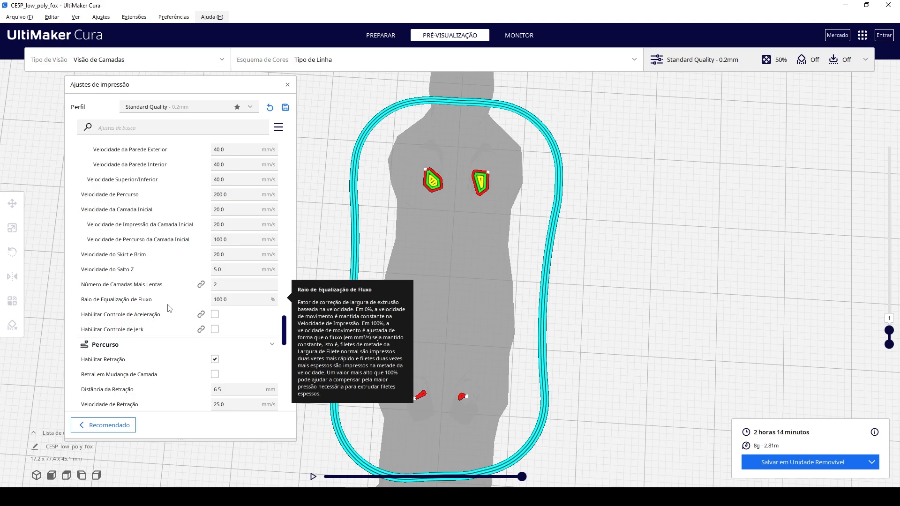
{"action": "left_click", "coordinate": [221, 255]}
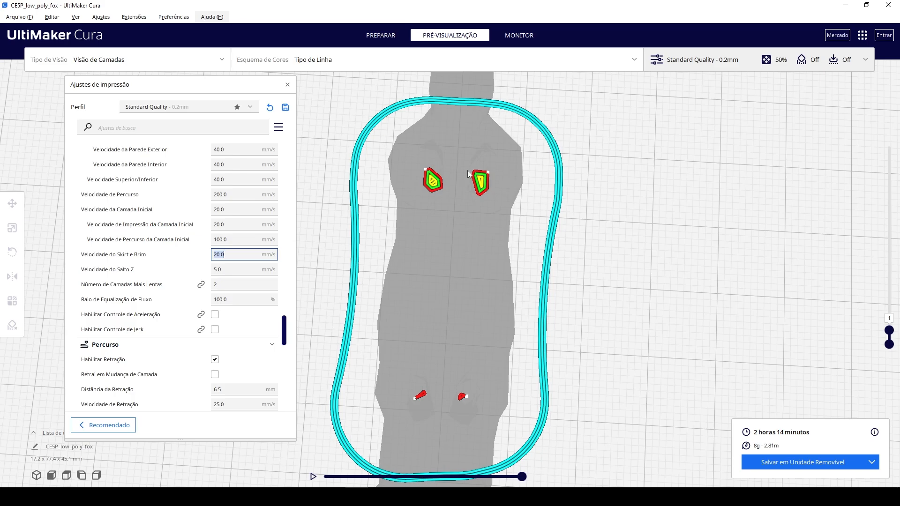
{"action": "scroll", "coordinate": [206, 190], "scroll_direction": "down", "scroll_amount": 2}
{"action": "left_click", "coordinate": [223, 250]}
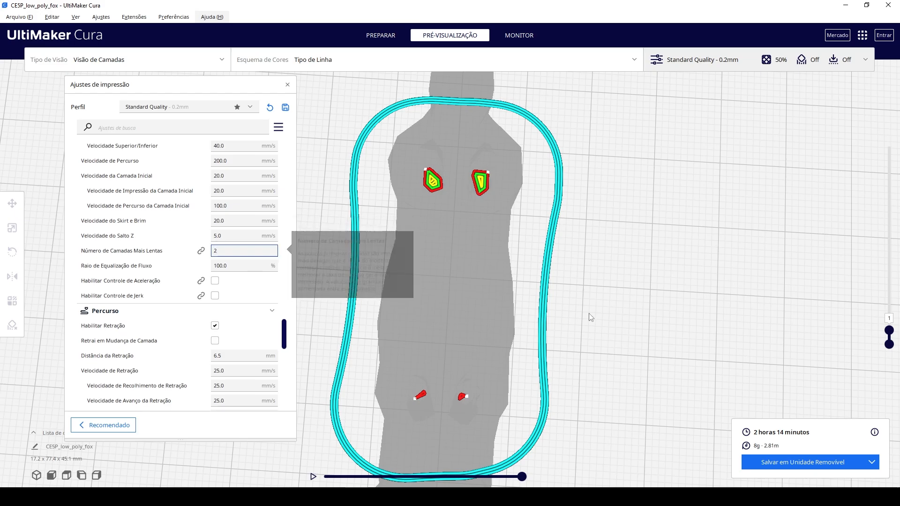
View the fox from the side and look through the travel, cooling, support and build plate adhesion settings.
{"action": "right_click_drag", "start_coordinate": [591, 315], "coordinate": [431, 220]}
{"action": "scroll", "coordinate": [652, 383], "scroll_direction": "down", "scroll_amount": 5}
{"action": "right_click_drag", "start_coordinate": [649, 387], "coordinate": [374, 323]}
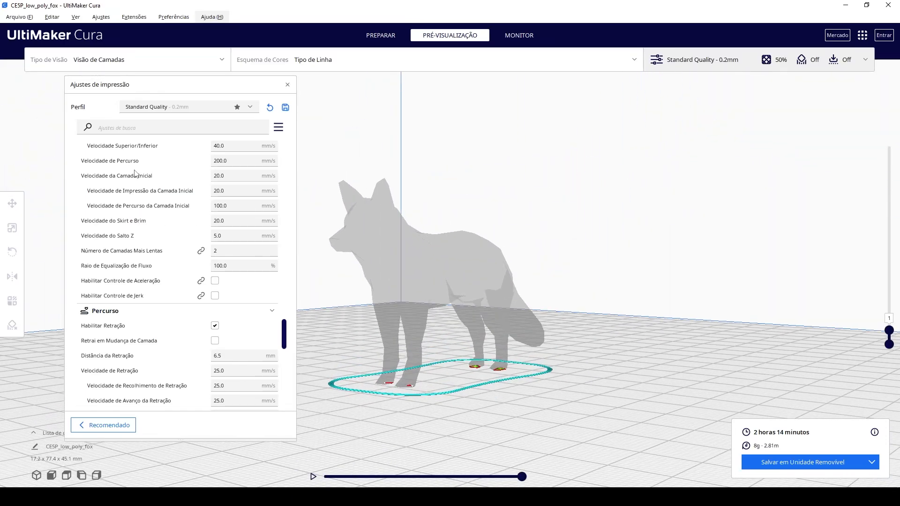
{"action": "scroll", "coordinate": [186, 237], "scroll_direction": "down", "scroll_amount": 5}
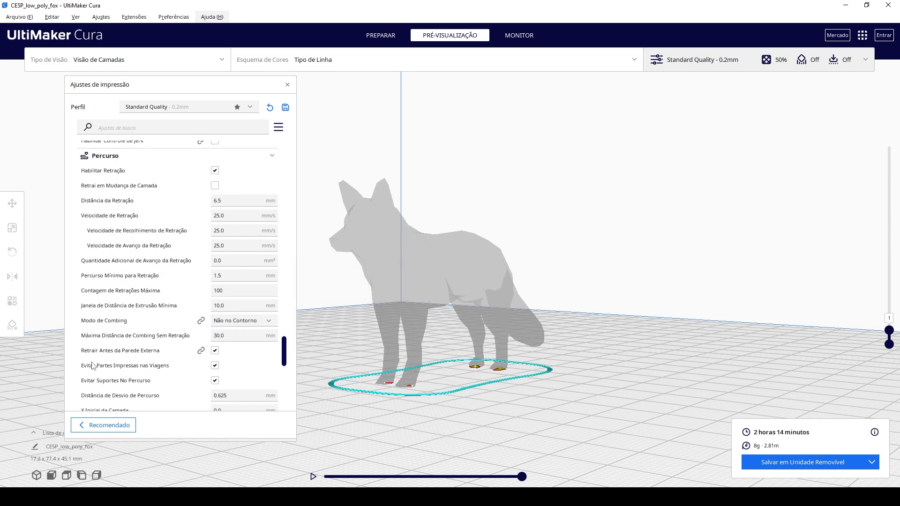
{"action": "scroll", "coordinate": [155, 278], "scroll_direction": "down", "scroll_amount": 4}
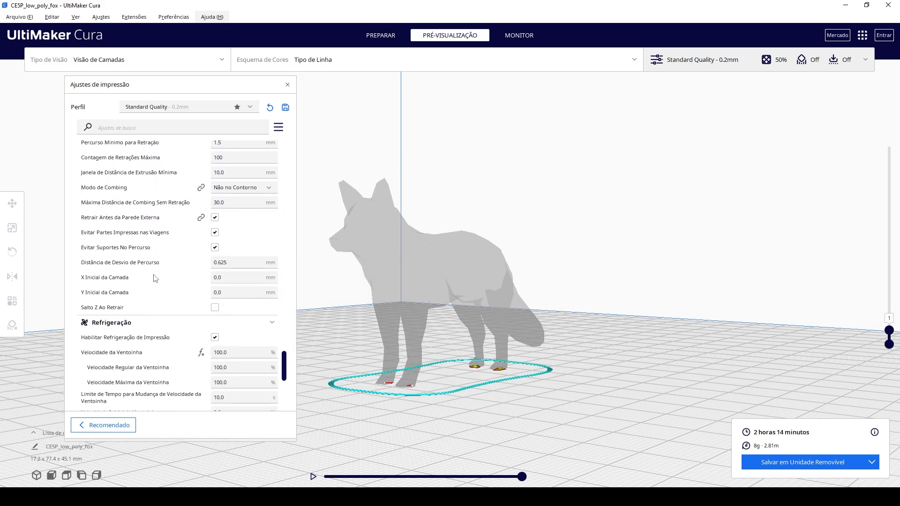
{"action": "scroll", "coordinate": [155, 279], "scroll_direction": "down", "scroll_amount": 7}
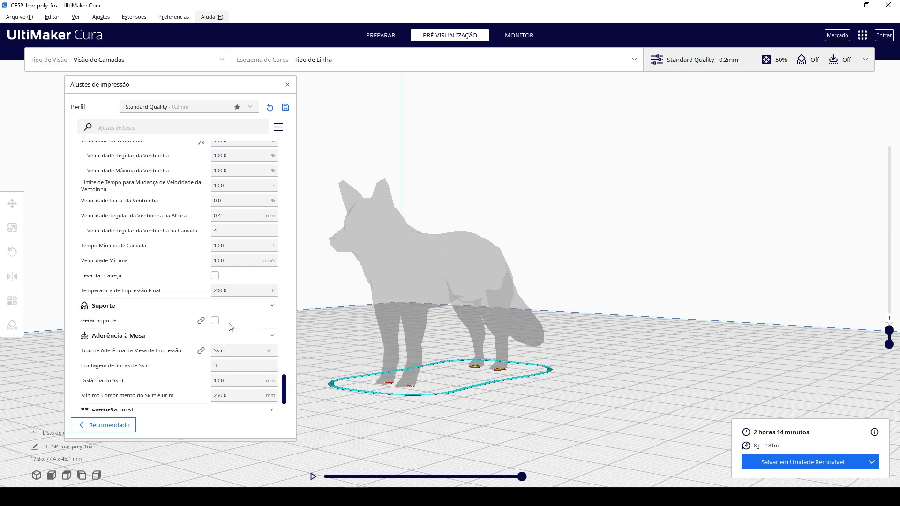
{"action": "scroll", "coordinate": [232, 327], "scroll_direction": "down", "scroll_amount": 3}
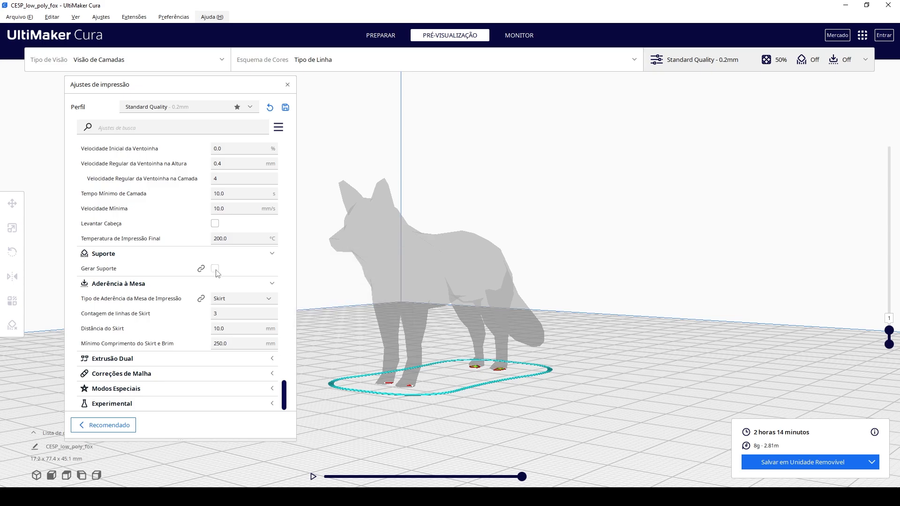
Show layer 242 of the sliced fox and examine the unsupported overhangs on its belly from below.
{"action": "right_click_drag", "start_coordinate": [507, 309], "coordinate": [819, 345]}
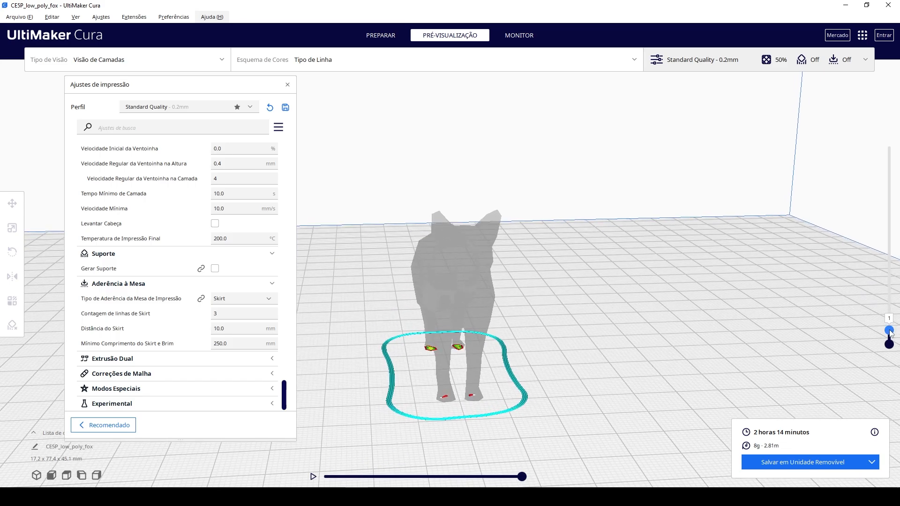
{"action": "left_click_drag", "start_coordinate": [889, 330], "coordinate": [880, 232]}
{"action": "right_click_drag", "start_coordinate": [860, 254], "coordinate": [640, 364]}
{"action": "scroll", "coordinate": [544, 358], "scroll_direction": "up", "scroll_amount": 6}
{"action": "right_click_drag", "start_coordinate": [545, 358], "coordinate": [483, 299]}
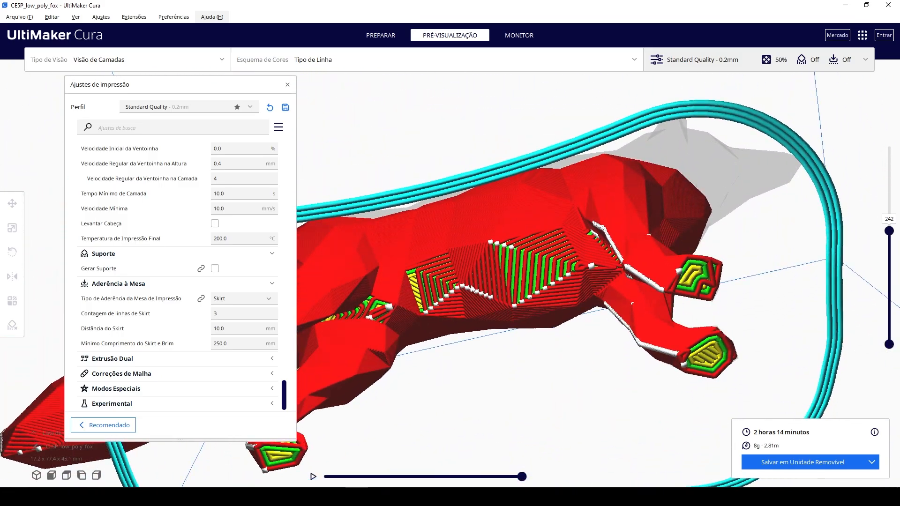
{"action": "mouse_move", "coordinate": [524, 256]}
{"action": "right_mouse_down"}
{"action": "mouse_move", "coordinate": [553, 314]}
{"action": "mouse_move", "coordinate": [581, 235]}
{"action": "mouse_move", "coordinate": [508, 258]}
{"action": "right_mouse_up"}
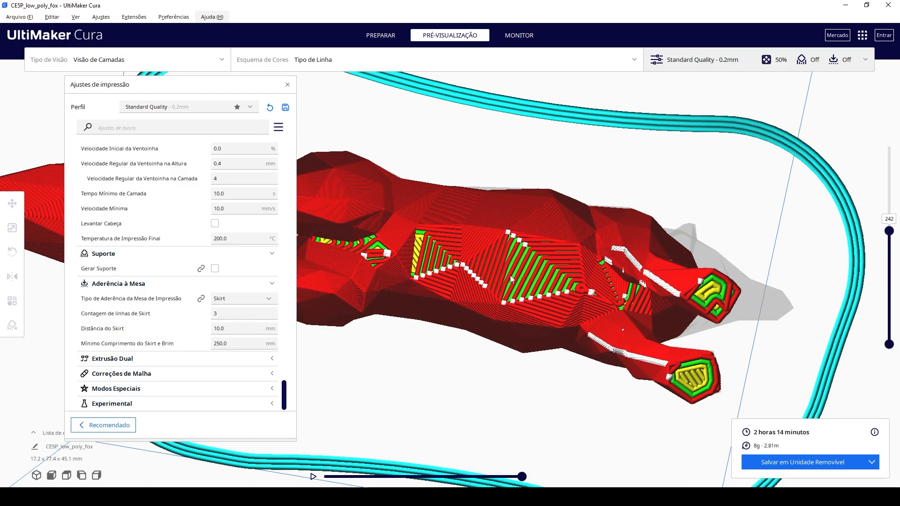
{"action": "right_click_drag", "start_coordinate": [433, 275], "coordinate": [568, 318]}
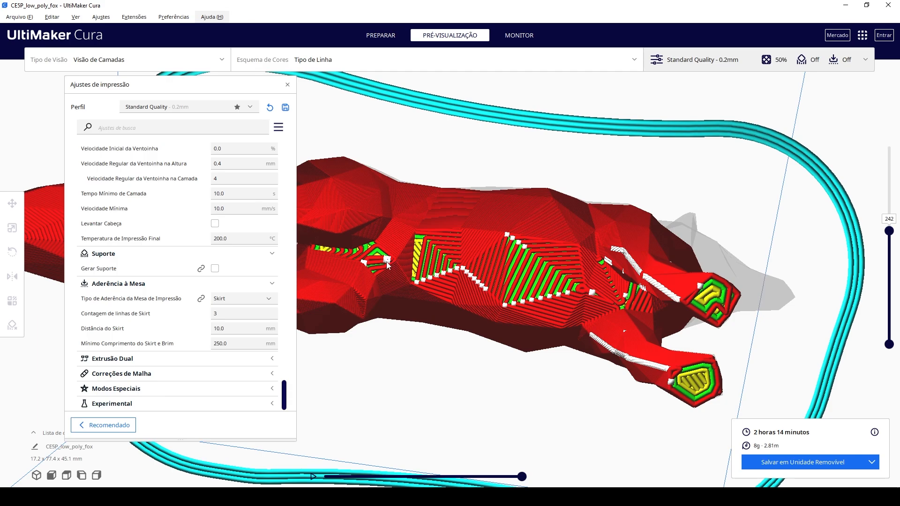
Enable support generation and bring its structure, placement, overhang angle and pattern settings into view.
{"action": "left_click", "coordinate": [216, 269]}
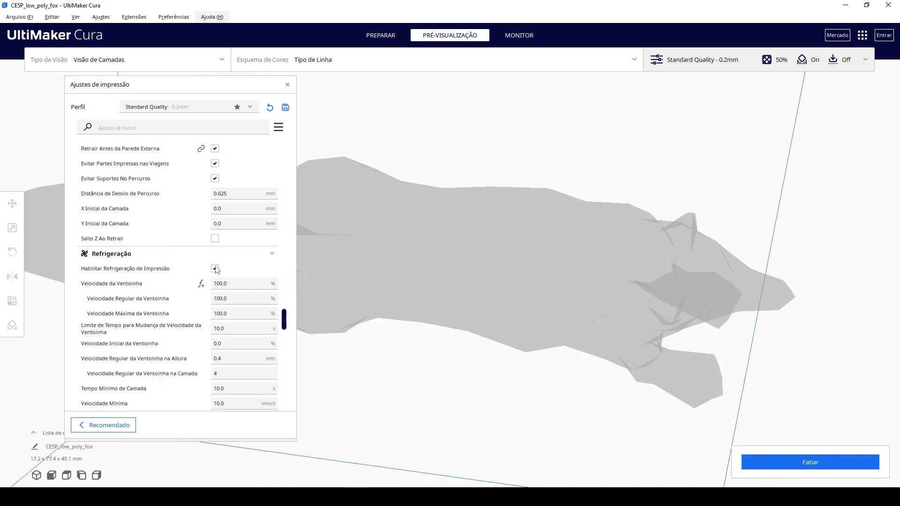
{"action": "scroll", "coordinate": [188, 327], "scroll_direction": "down", "scroll_amount": 3}
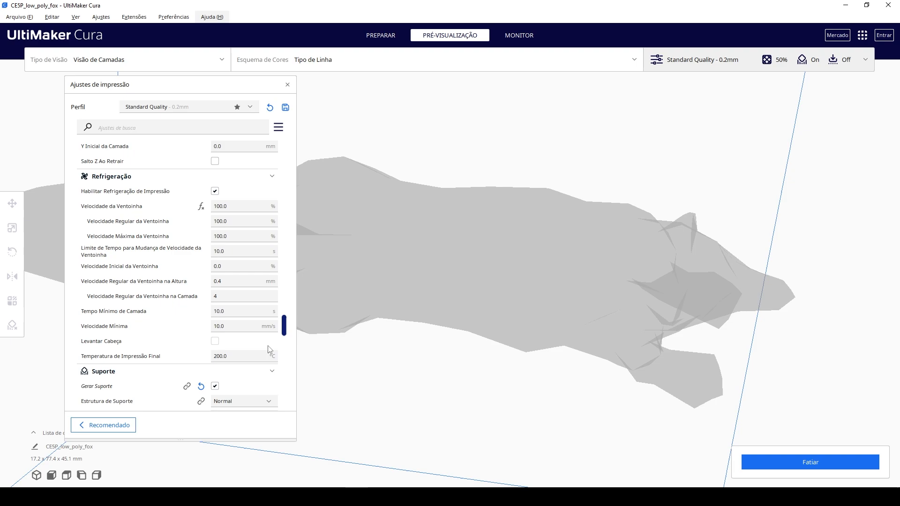
{"action": "scroll", "coordinate": [289, 332], "scroll_direction": "down", "scroll_amount": 3}
{"action": "scroll", "coordinate": [290, 332], "scroll_direction": "down", "scroll_amount": 5}
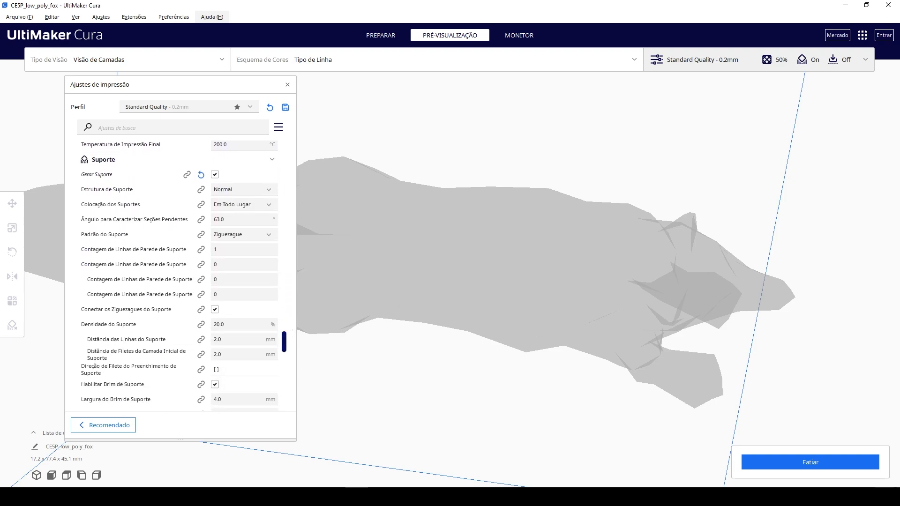
Slice the fox with supports and view the support structures from the side.
{"action": "left_click", "coordinate": [856, 469]}
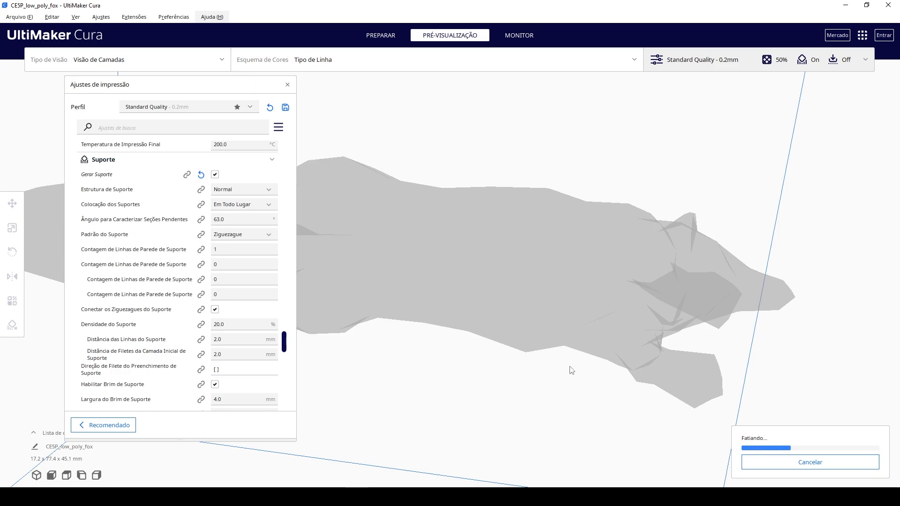
{"action": "right_click_drag", "start_coordinate": [634, 240], "coordinate": [598, 348]}
{"action": "scroll", "coordinate": [598, 348], "scroll_direction": "down", "scroll_amount": 2}
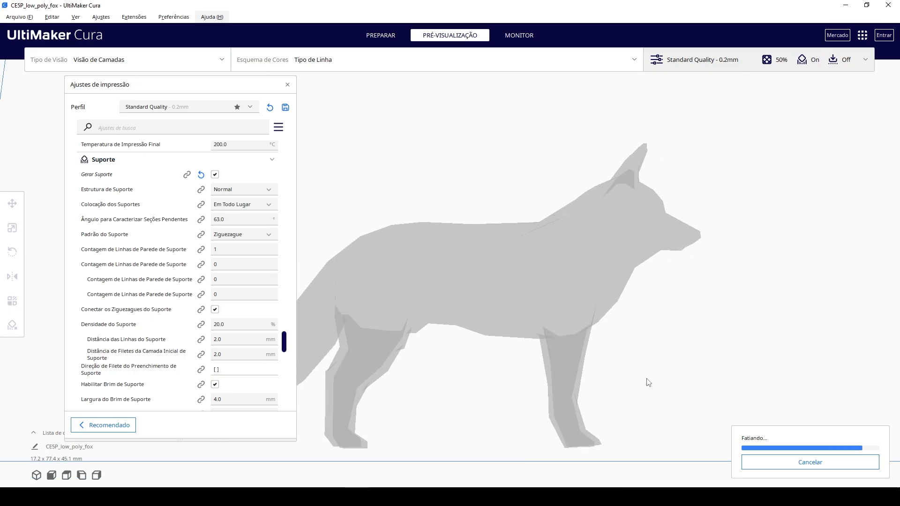
{"action": "right_click_drag", "start_coordinate": [583, 374], "coordinate": [705, 354]}
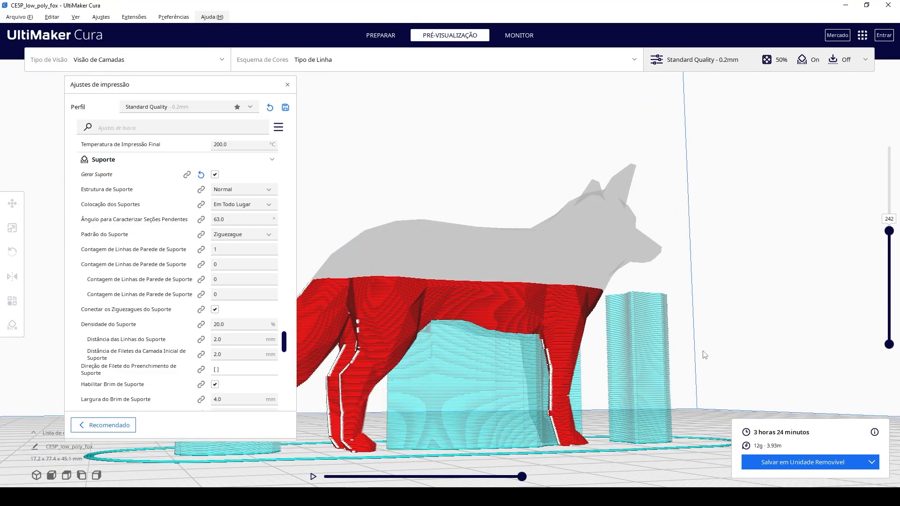
Show the inside of the supports at layer 142 and re-slice with the support pattern set to Grade.
{"action": "left_click", "coordinate": [237, 235]}
{"action": "left_click", "coordinate": [237, 236]}
{"action": "left_click", "coordinate": [237, 236]}
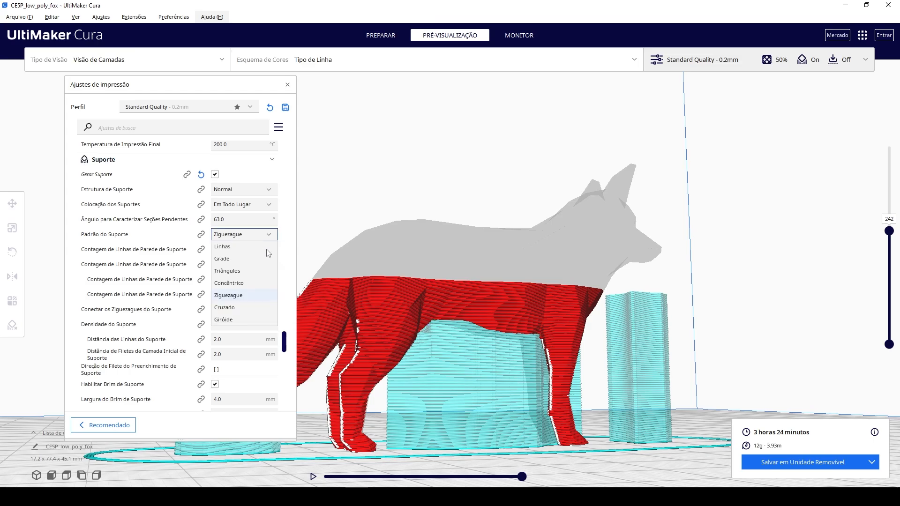
{"action": "right_click_drag", "start_coordinate": [693, 230], "coordinate": [589, 290]}
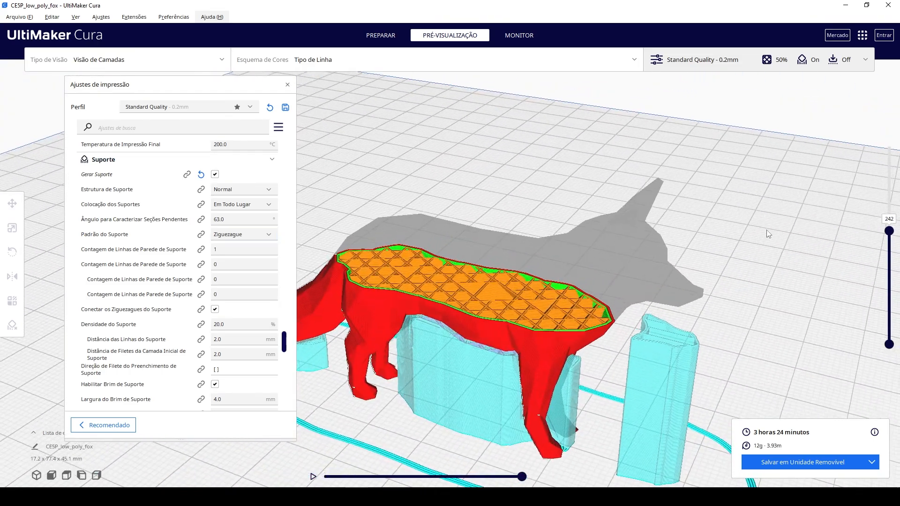
{"action": "right_click_drag", "start_coordinate": [769, 234], "coordinate": [793, 268]}
{"action": "left_click_drag", "start_coordinate": [889, 231], "coordinate": [890, 277]}
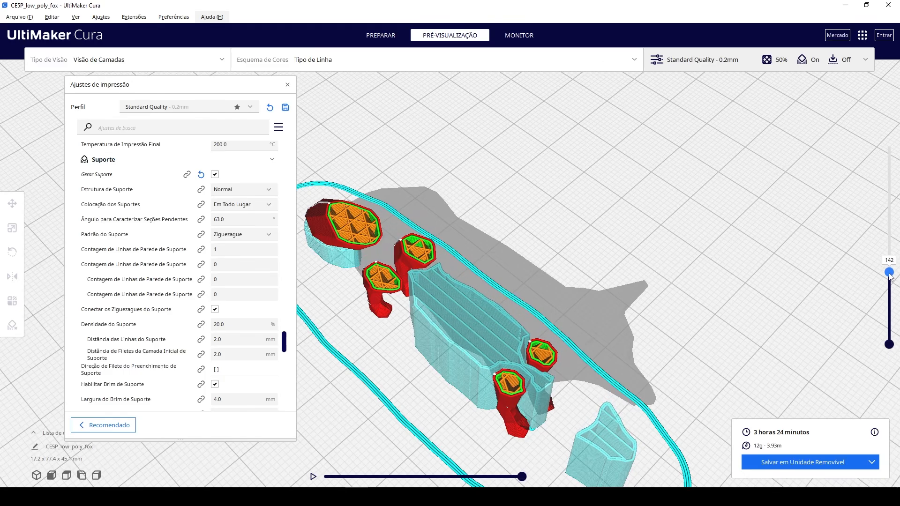
{"action": "right_click_drag", "start_coordinate": [872, 275], "coordinate": [395, 260]}
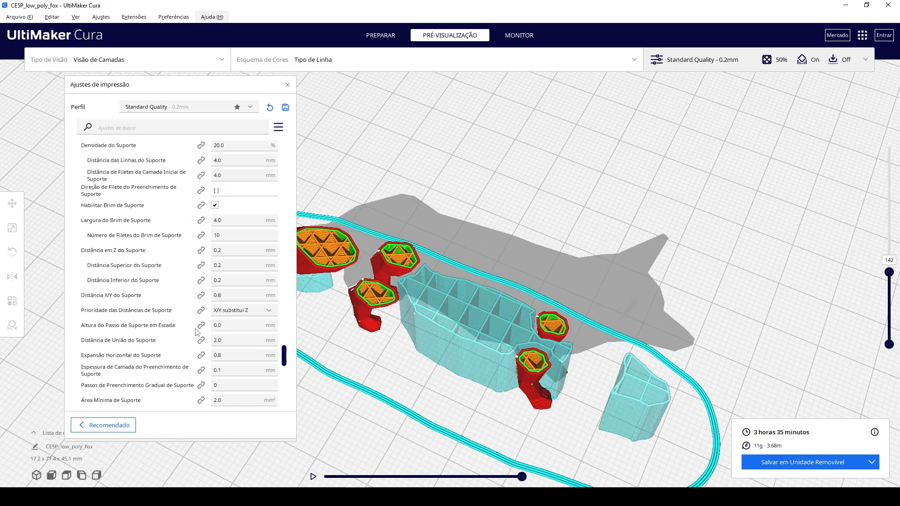
Review the support density, distance, interface and tower settings down to the build plate adhesion section.
{"action": "scroll", "coordinate": [177, 227], "scroll_direction": "up", "scroll_amount": 3}
{"action": "scroll", "coordinate": [176, 228], "scroll_direction": "up", "scroll_amount": 3}
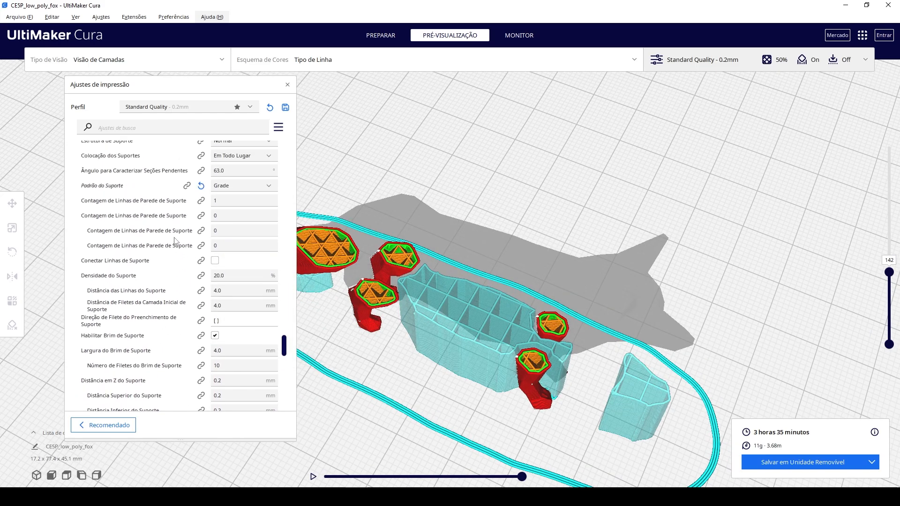
{"action": "scroll", "coordinate": [143, 328], "scroll_direction": "down", "scroll_amount": 8}
{"action": "scroll", "coordinate": [143, 328], "scroll_direction": "down", "scroll_amount": 10}
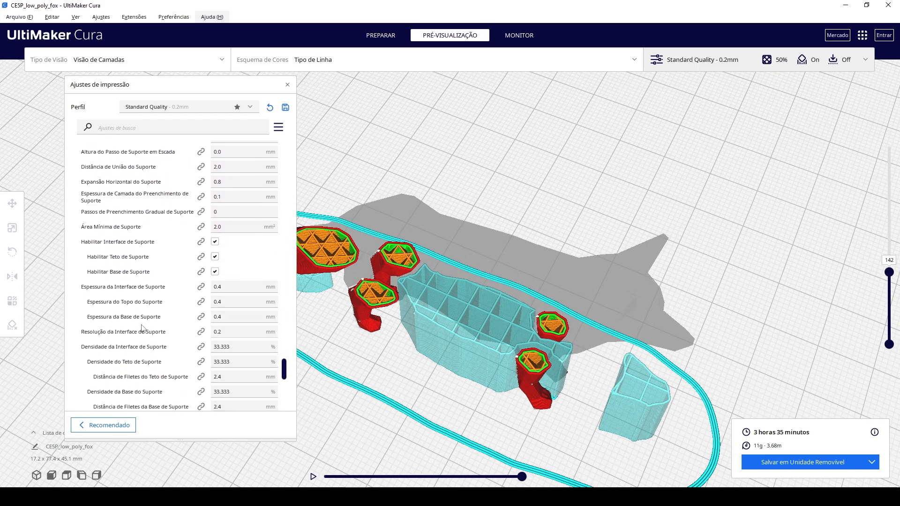
{"action": "scroll", "coordinate": [135, 321], "scroll_direction": "down", "scroll_amount": 10}
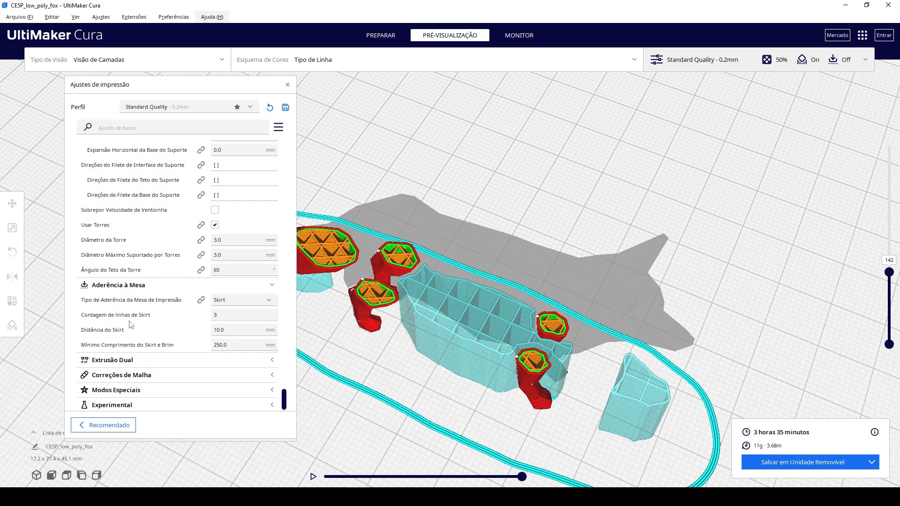
{"action": "scroll", "coordinate": [204, 308], "scroll_direction": "down", "scroll_amount": 2}
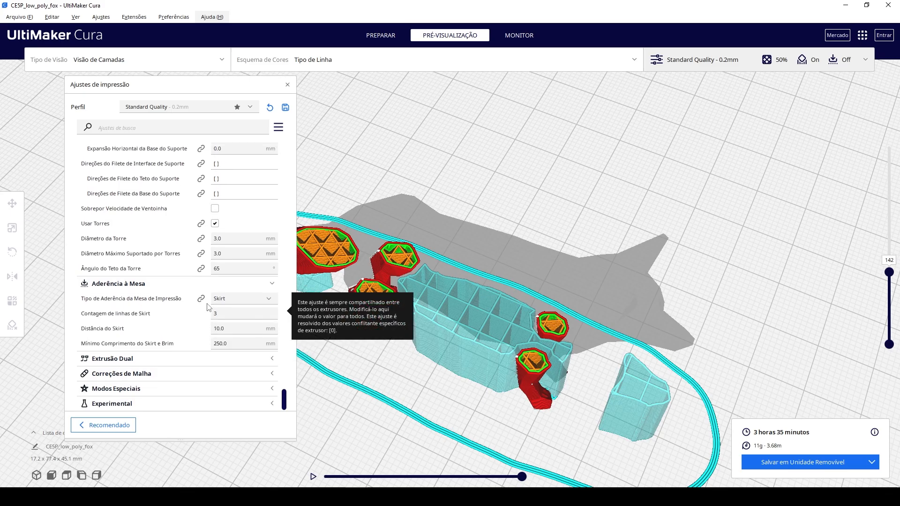
Move the print settings window clear of the fox and choose Skirt as the build plate adhesion type.
{"action": "left_click", "coordinate": [224, 302]}
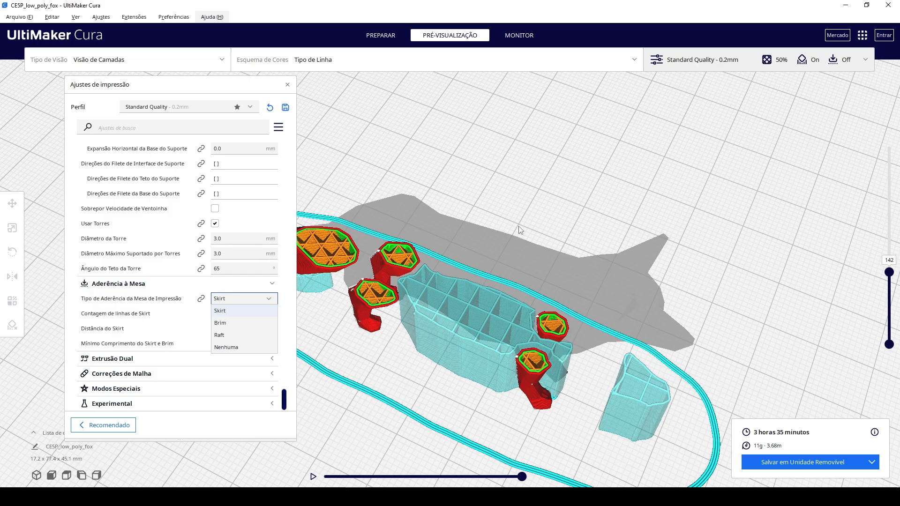
{"action": "left_click_drag", "start_coordinate": [206, 87], "coordinate": [166, 83]}
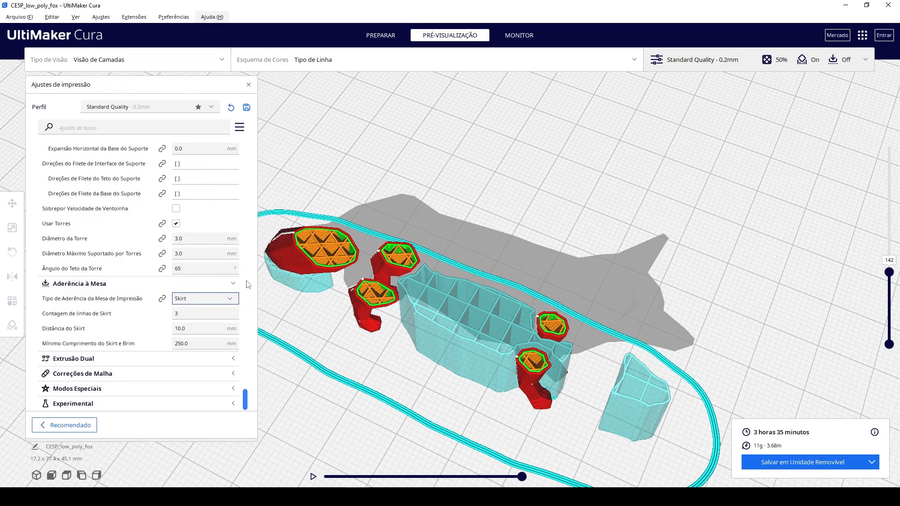
{"action": "left_click", "coordinate": [206, 299]}
{"action": "left_click", "coordinate": [188, 314]}
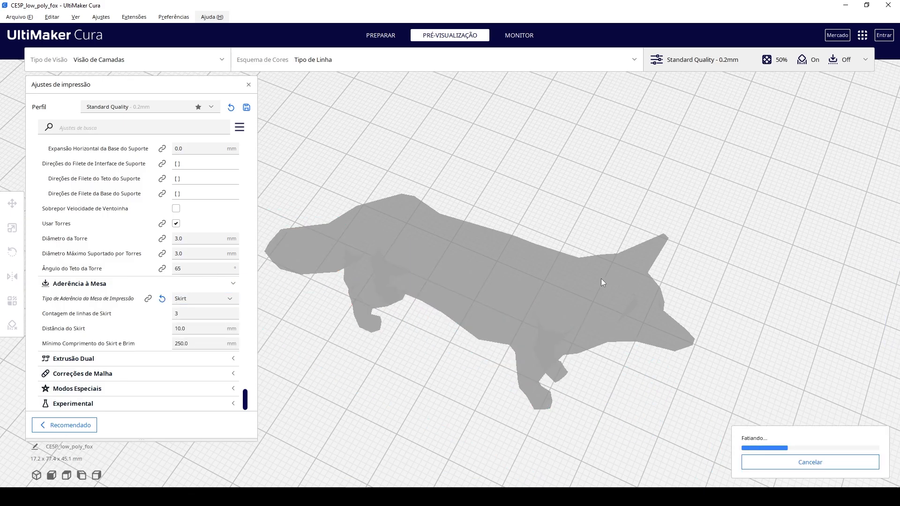
Return to the support settings and examine the grid supports under the fox at layer 226 from below.
{"action": "scroll", "coordinate": [193, 241], "scroll_direction": "up", "scroll_amount": 5}
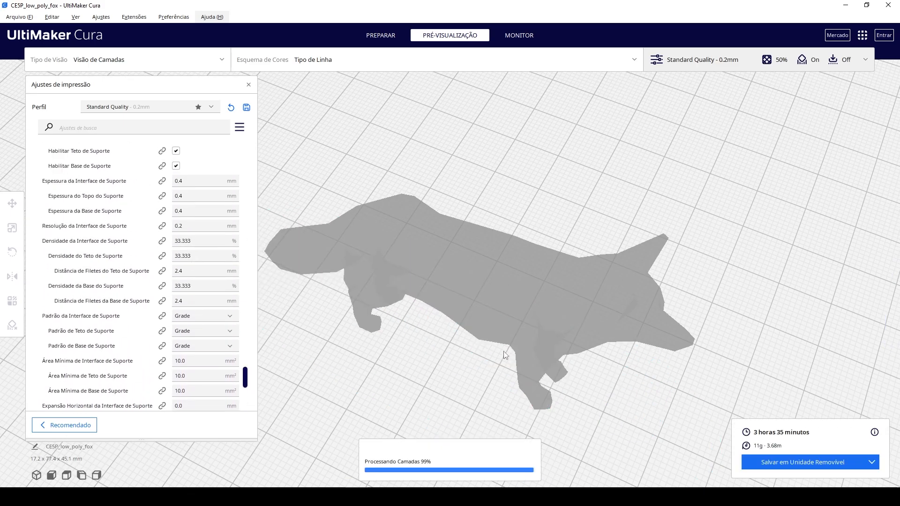
{"action": "scroll", "coordinate": [170, 264], "scroll_direction": "up", "scroll_amount": 5}
{"action": "scroll", "coordinate": [169, 264], "scroll_direction": "up", "scroll_amount": 10}
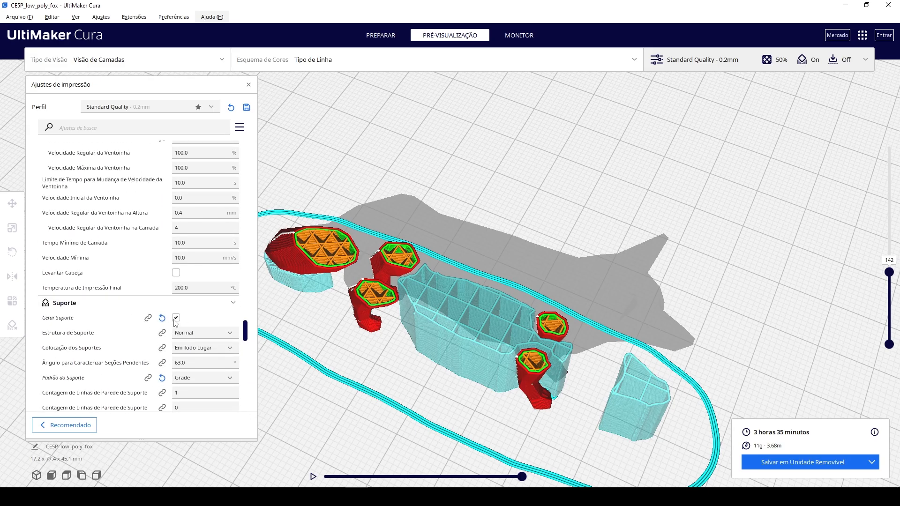
{"action": "right_click_drag", "start_coordinate": [375, 345], "coordinate": [531, 241]}
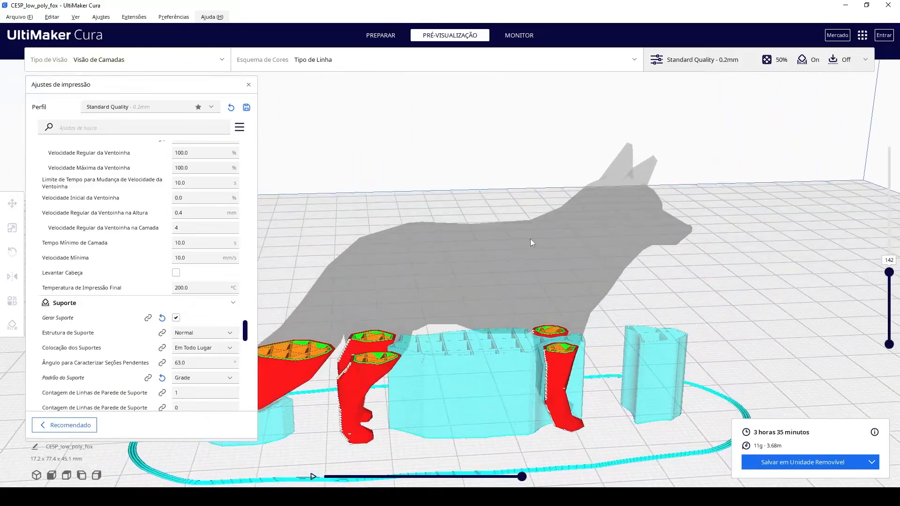
{"action": "right_click_drag", "start_coordinate": [477, 297], "coordinate": [556, 239]}
{"action": "left_click_drag", "start_coordinate": [889, 273], "coordinate": [890, 239]}
{"action": "right_click_drag", "start_coordinate": [792, 251], "coordinate": [572, 314]}
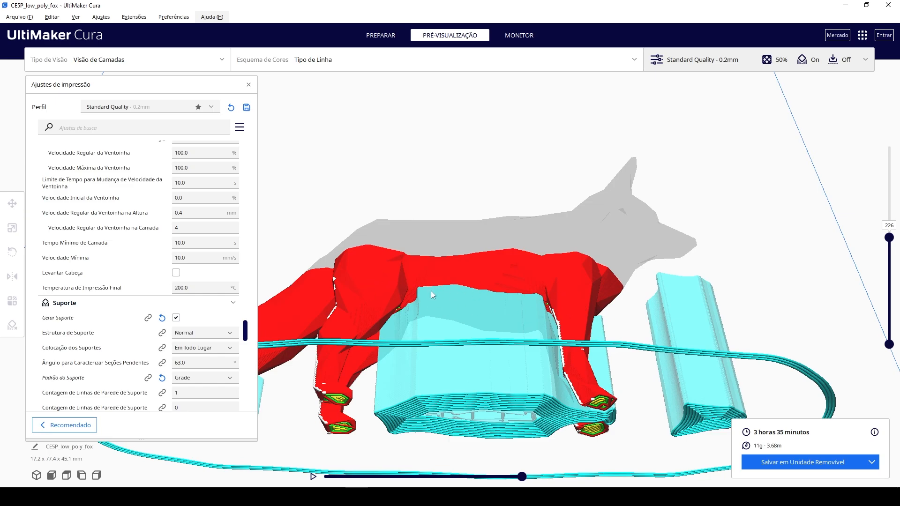
Turn off support generation, re-slice the fox and show its skirt at layer 226 from above.
{"action": "right_click_drag", "start_coordinate": [379, 299], "coordinate": [502, 330]}
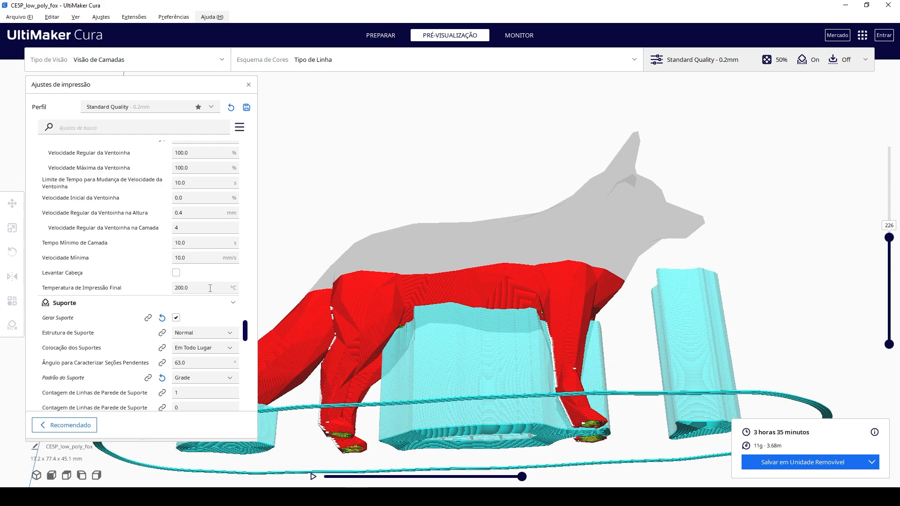
{"action": "left_click", "coordinate": [177, 319]}
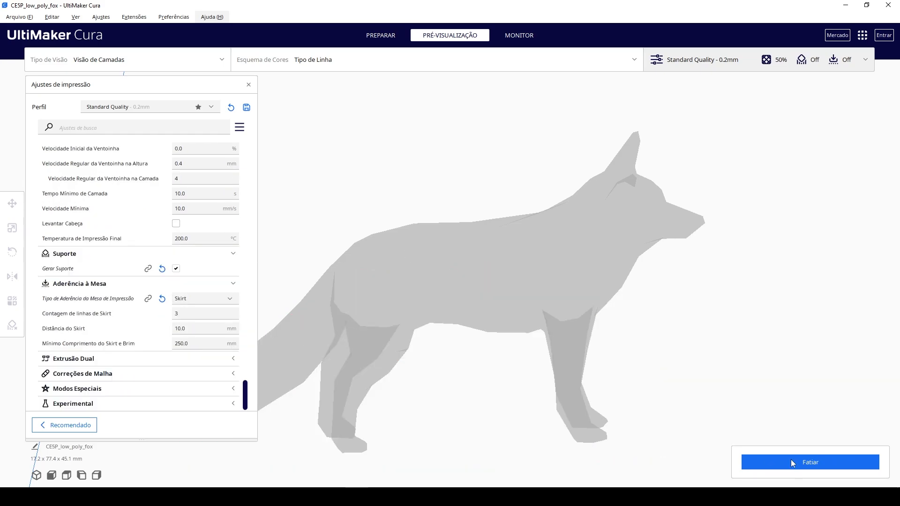
{"action": "right_click_drag", "start_coordinate": [527, 311], "coordinate": [486, 385]}
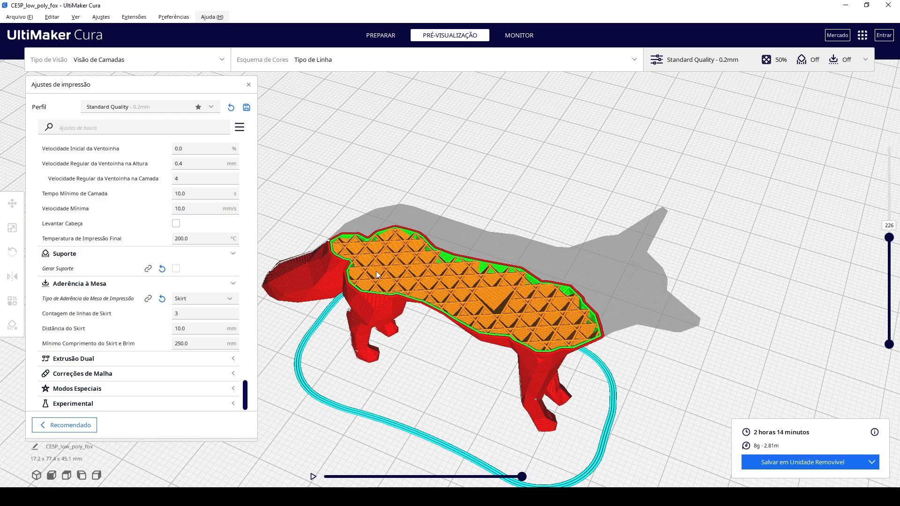
Change the build plate adhesion type to Brim, re-slice and examine the brim around the fox's feet.
{"action": "left_click", "coordinate": [220, 299]}
{"action": "left_click", "coordinate": [195, 327]}
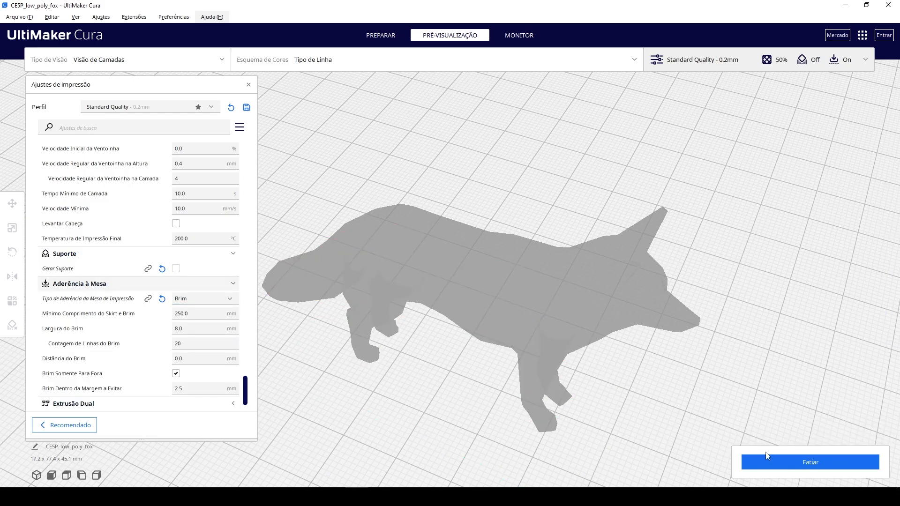
{"action": "left_click", "coordinate": [767, 455]}
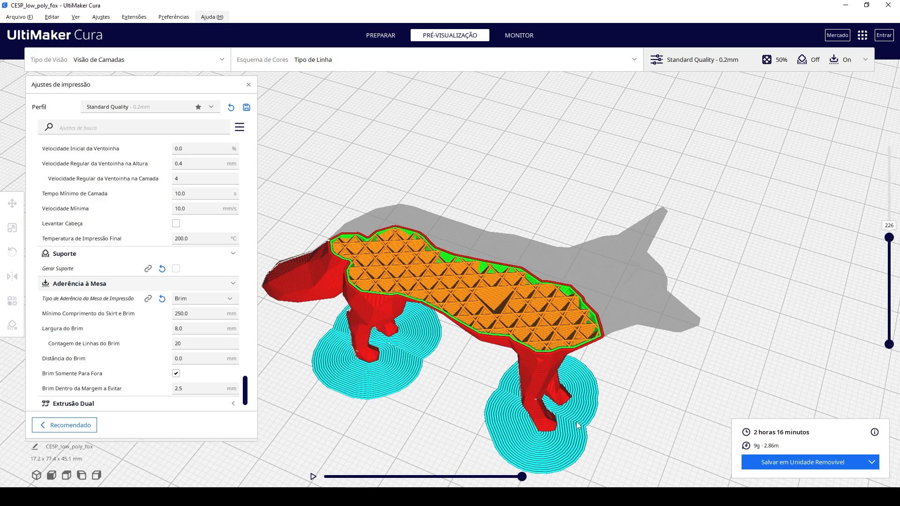
{"action": "right_click_drag", "start_coordinate": [615, 419], "coordinate": [408, 418]}
{"action": "scroll", "coordinate": [644, 418], "scroll_direction": "down", "scroll_amount": 4}
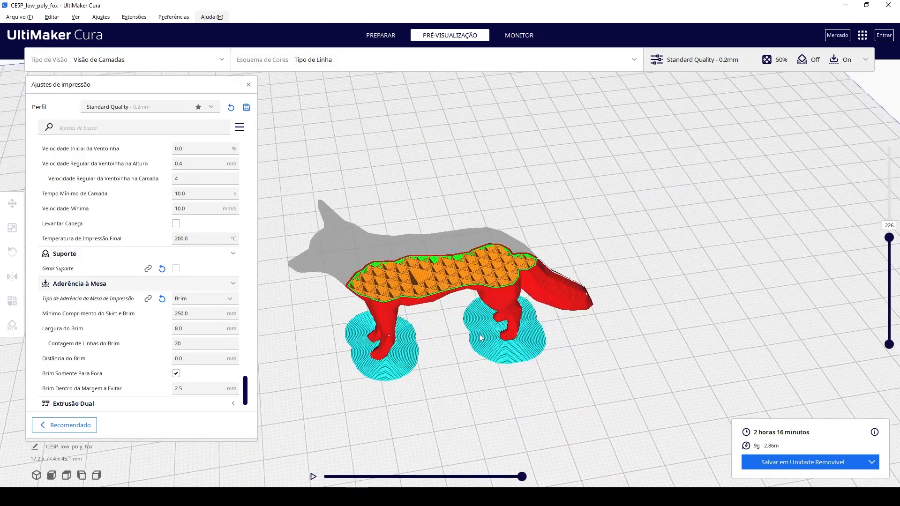
Change the build plate adhesion type to Raft, re-slice and inspect the raft under the fox from the front and side.
{"action": "left_click", "coordinate": [209, 305]}
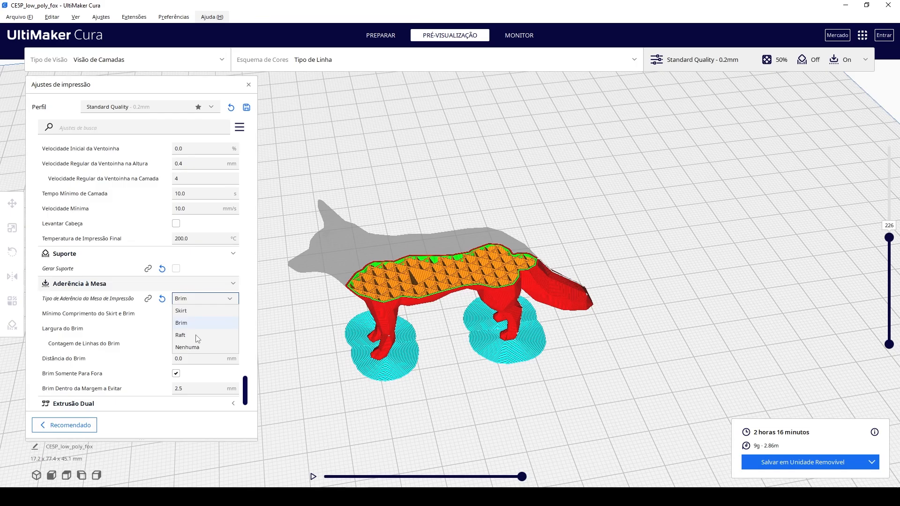
{"action": "left_click", "coordinate": [196, 337]}
{"action": "right_click_drag", "start_coordinate": [373, 359], "coordinate": [530, 396]}
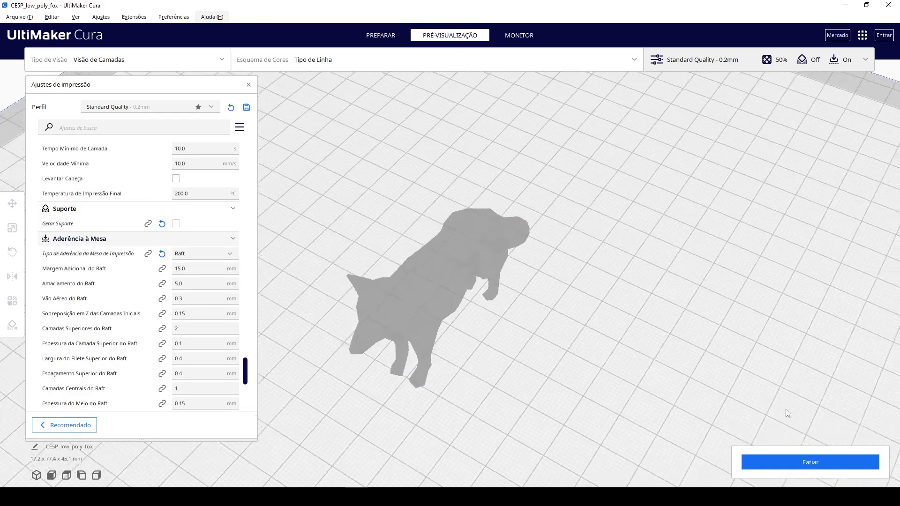
{"action": "left_click", "coordinate": [825, 459]}
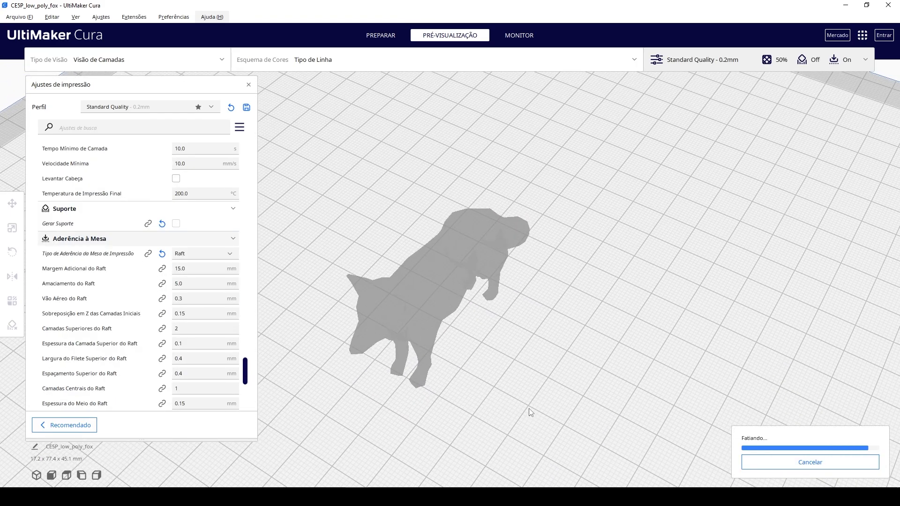
{"action": "right_click_drag", "start_coordinate": [603, 417], "coordinate": [394, 412]}
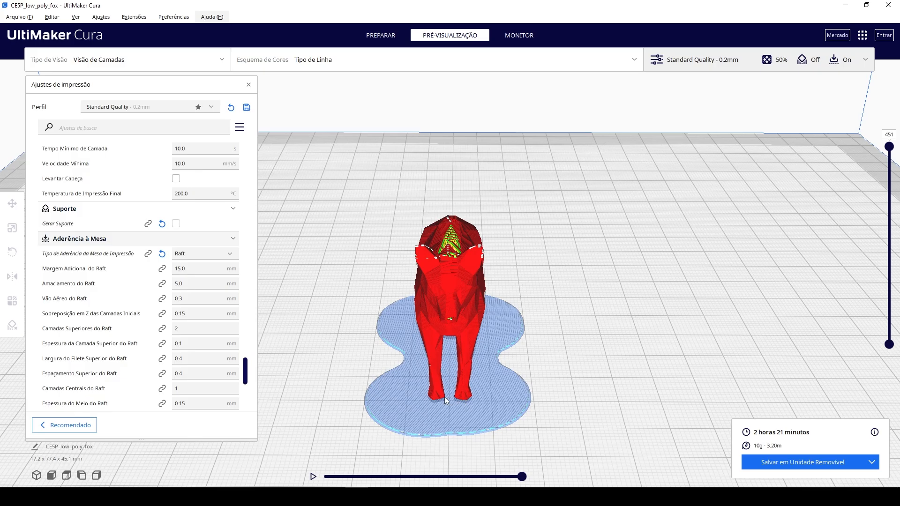
{"action": "right_click_drag", "start_coordinate": [584, 415], "coordinate": [503, 401]}
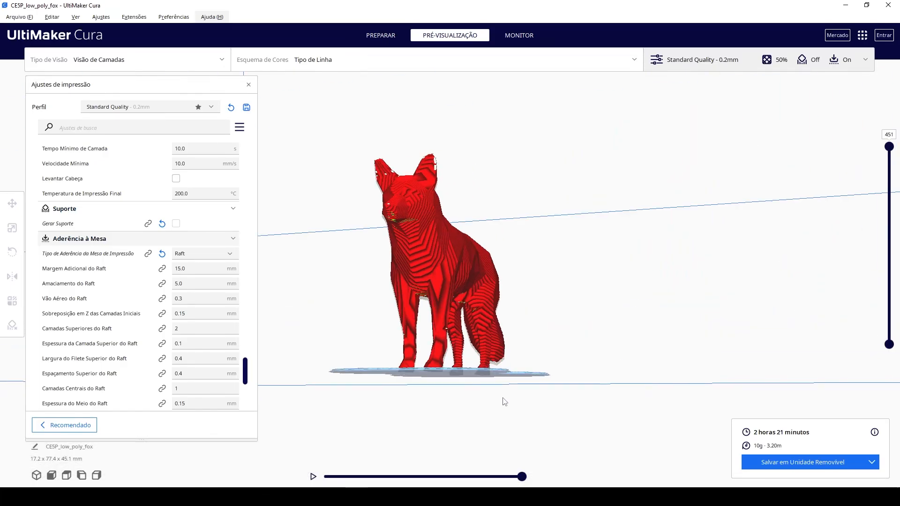
Review the remaining raft settings, return to the Quality section and view the whole fox on its raft from above.
{"action": "scroll", "coordinate": [197, 385], "scroll_direction": "down", "scroll_amount": 9}
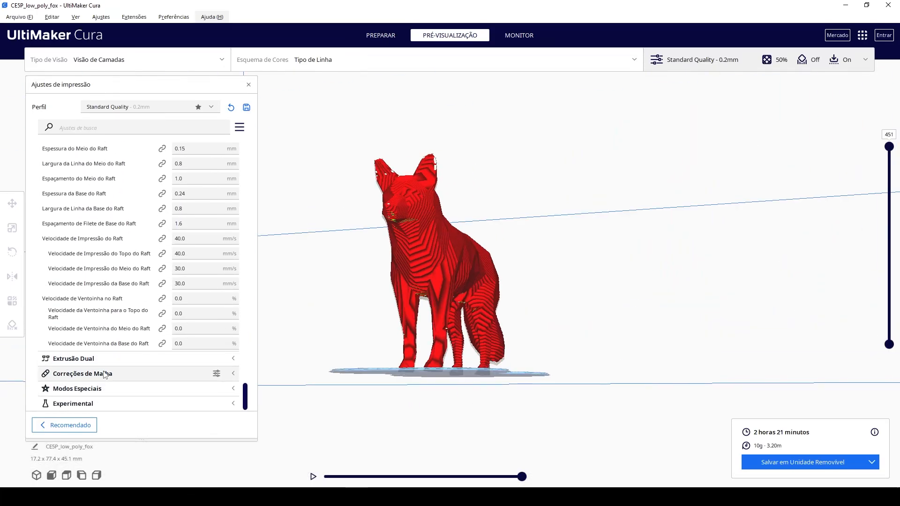
{"action": "scroll", "coordinate": [107, 362], "scroll_direction": "up", "scroll_amount": 5}
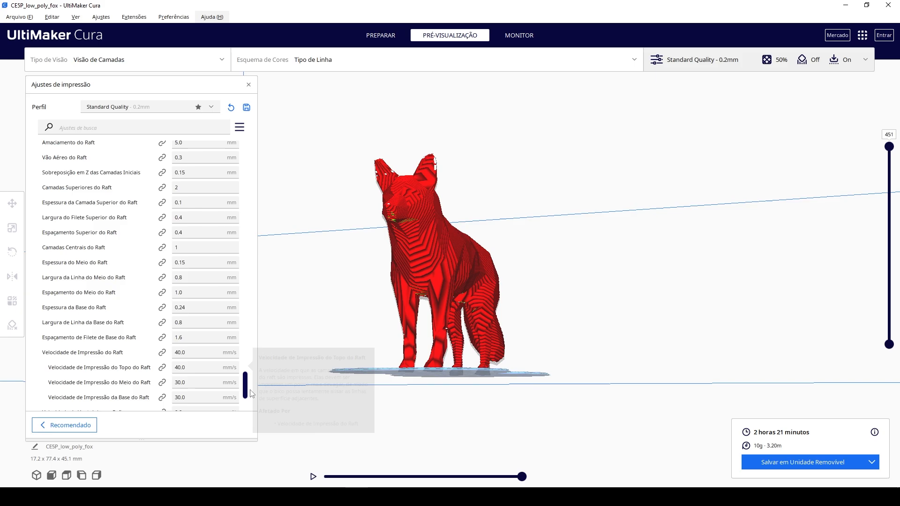
{"action": "left_click_drag", "start_coordinate": [249, 391], "coordinate": [253, 149]}
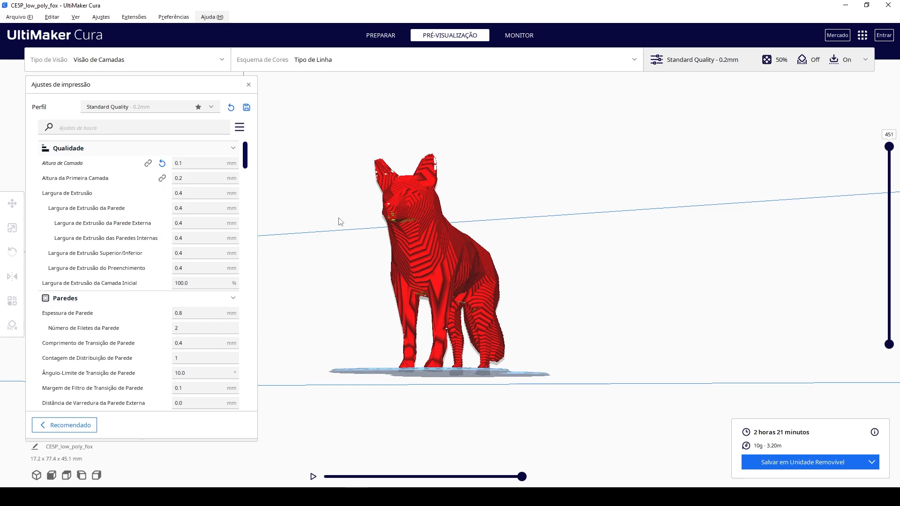
{"action": "right_click_drag", "start_coordinate": [340, 221], "coordinate": [417, 328]}
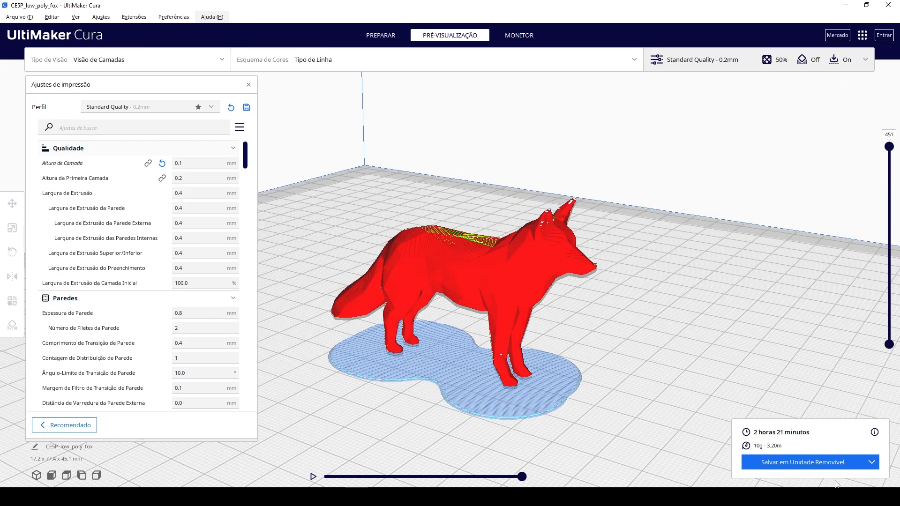